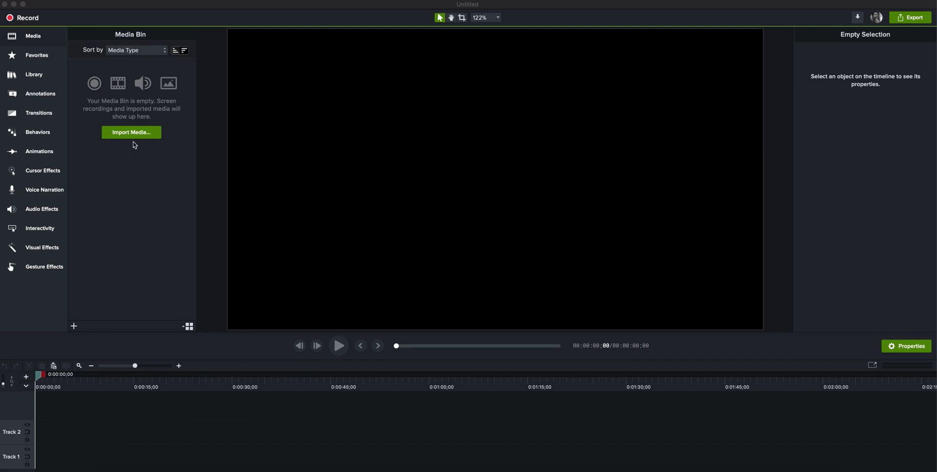
Import the sample.MOV video and the someEQ image from the PaNOSC video folder into the media bin.
left_click(132, 136)
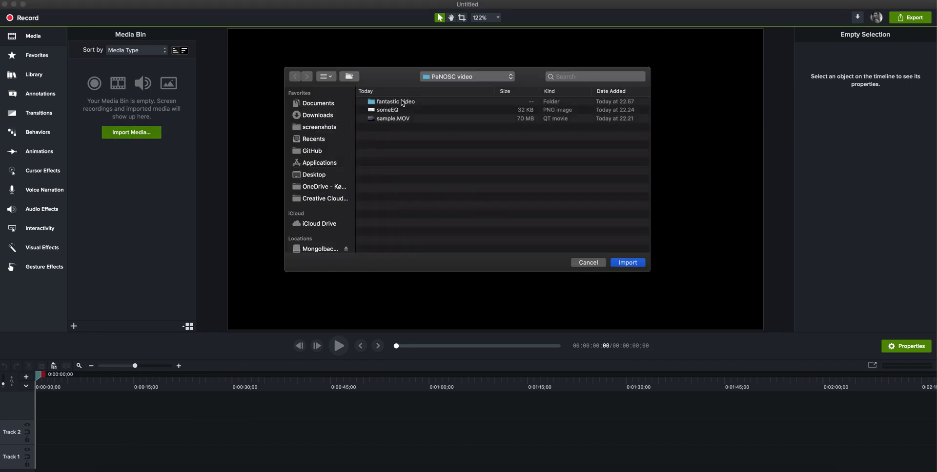
left_click(389, 118)
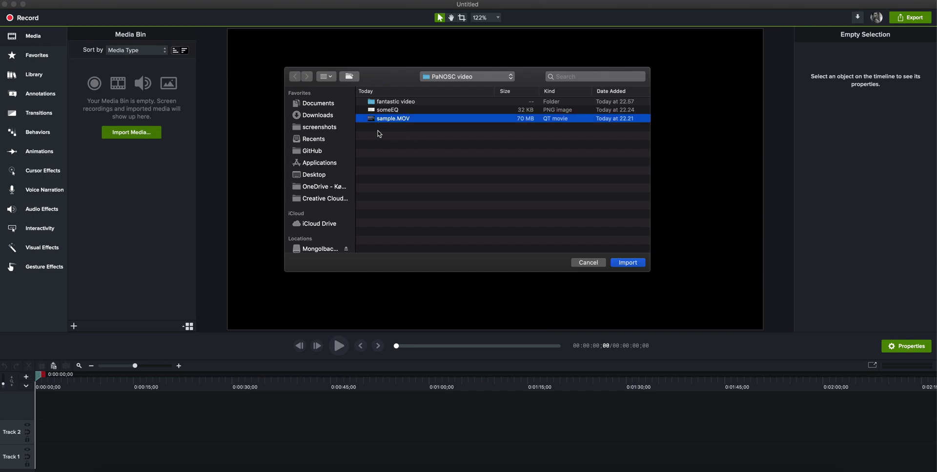
left_click(624, 264)
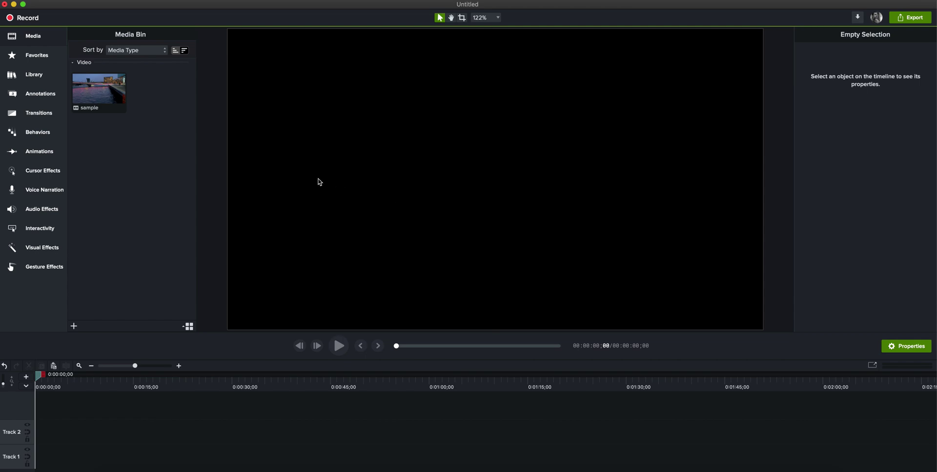
left_click(74, 327)
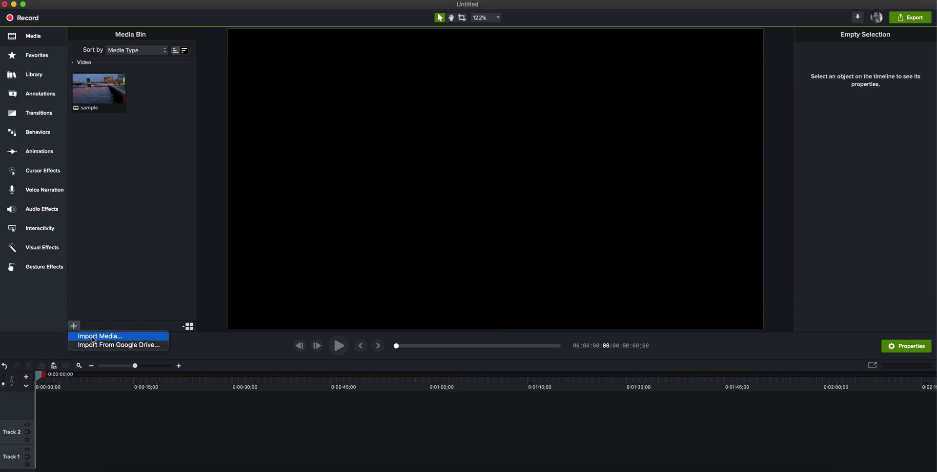
left_click(92, 336)
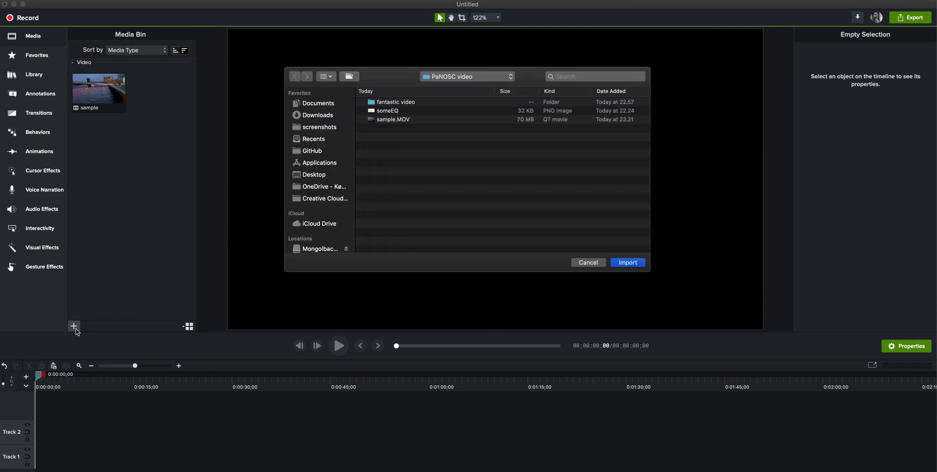
left_click(388, 112)
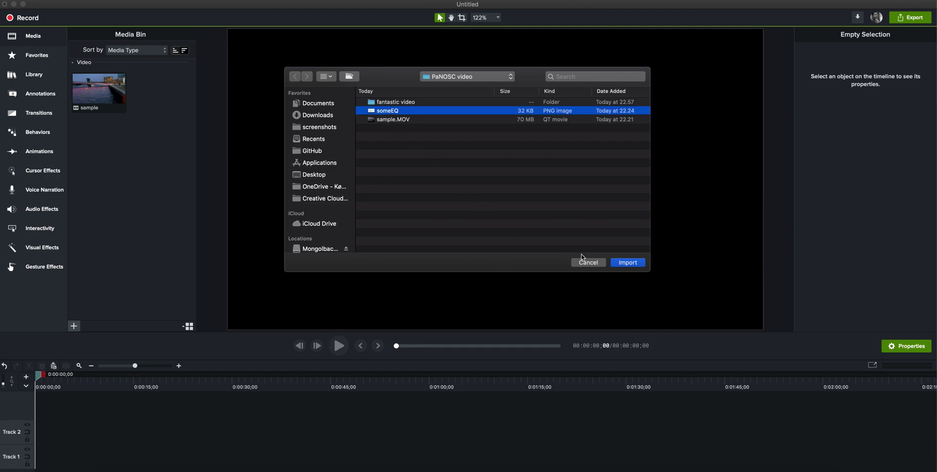
left_click(632, 264)
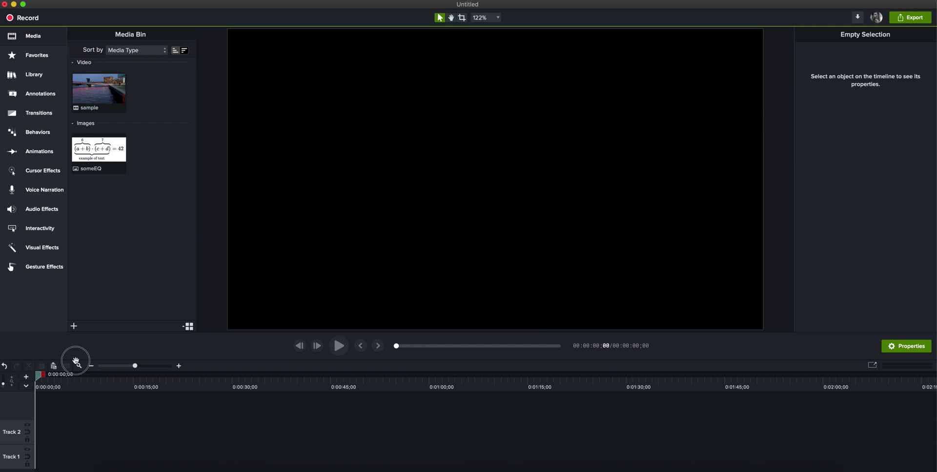
Place the sample video on Track 1 at the start of the timeline.
left_click_drag(98, 90, 71, 459)
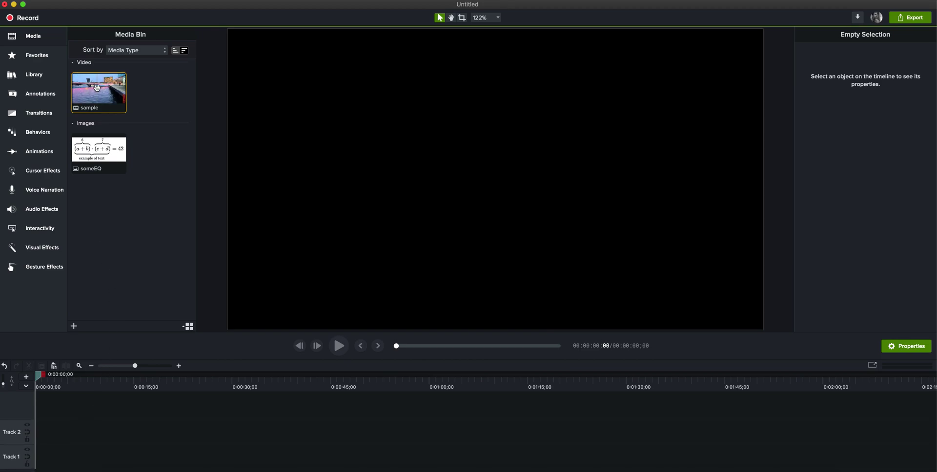
left_click_drag(102, 89, 71, 460)
left_click(284, 457)
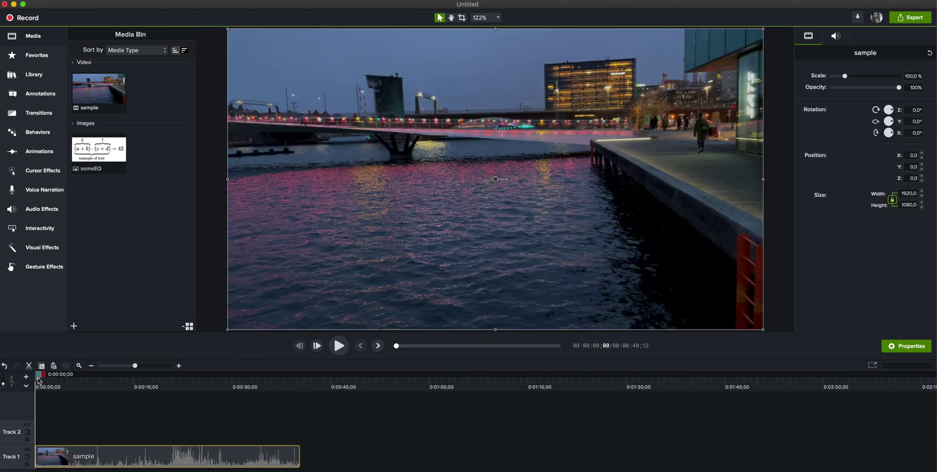
mouse_move(39, 379)
left_mouse_down()
mouse_move(277, 398)
mouse_move(36, 394)
left_mouse_up()
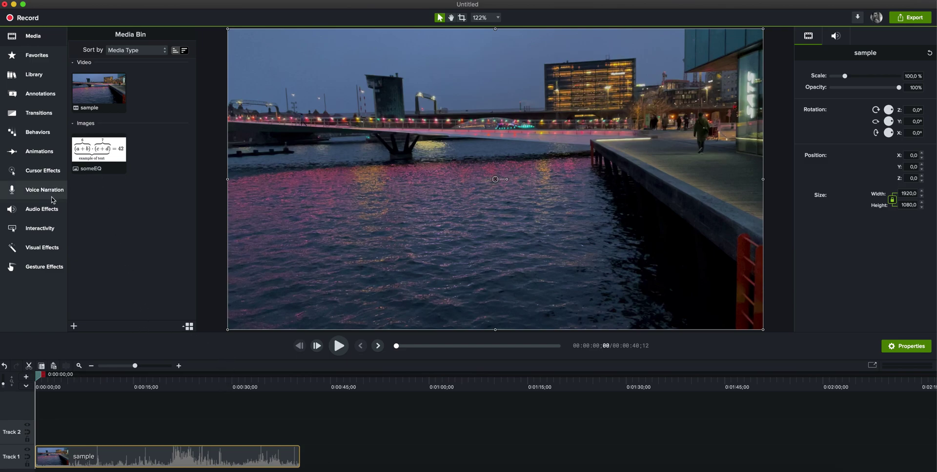
Add the red rectangular callout from the Industrial style to the upper-left corner of the video frame.
left_click(28, 99)
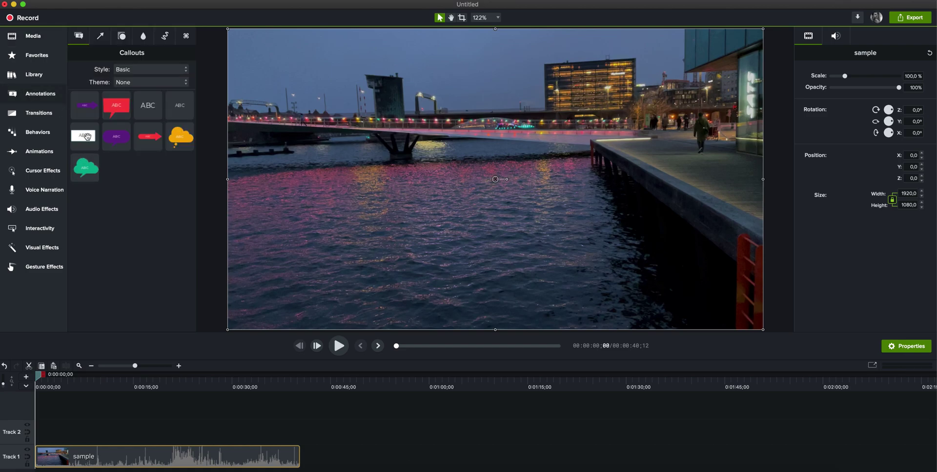
left_click(162, 69)
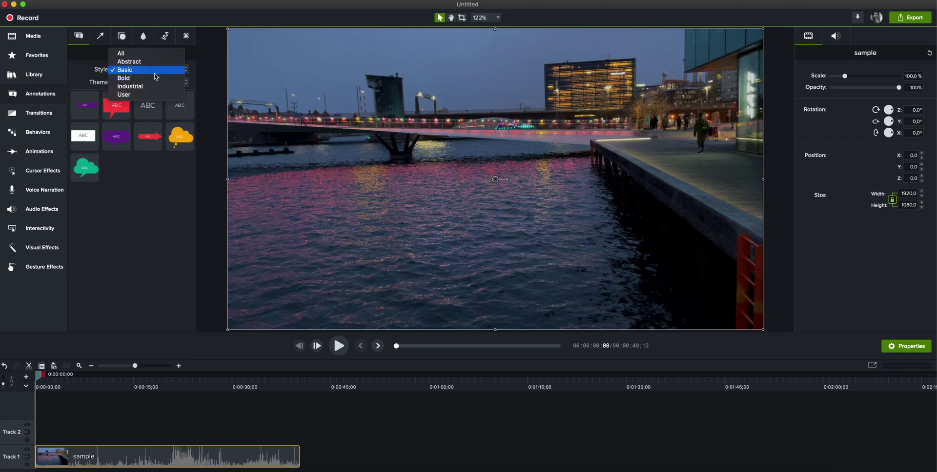
left_click(146, 83)
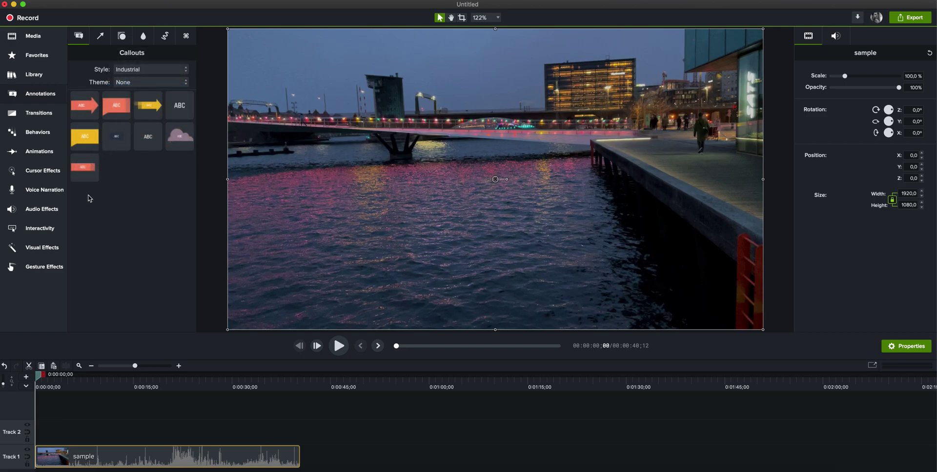
left_click(82, 170)
left_click_drag(82, 170, 339, 48)
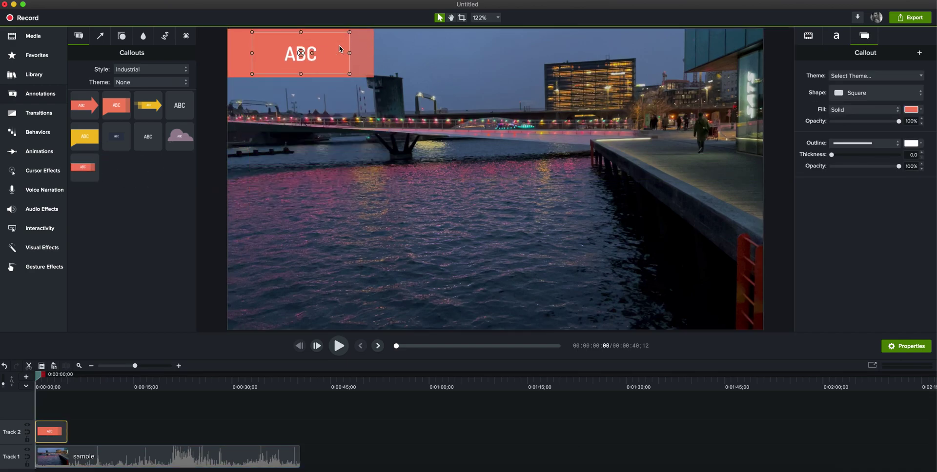
Shrink the red callout to roughly half its size and change its text to "View 1".
double_click(342, 71)
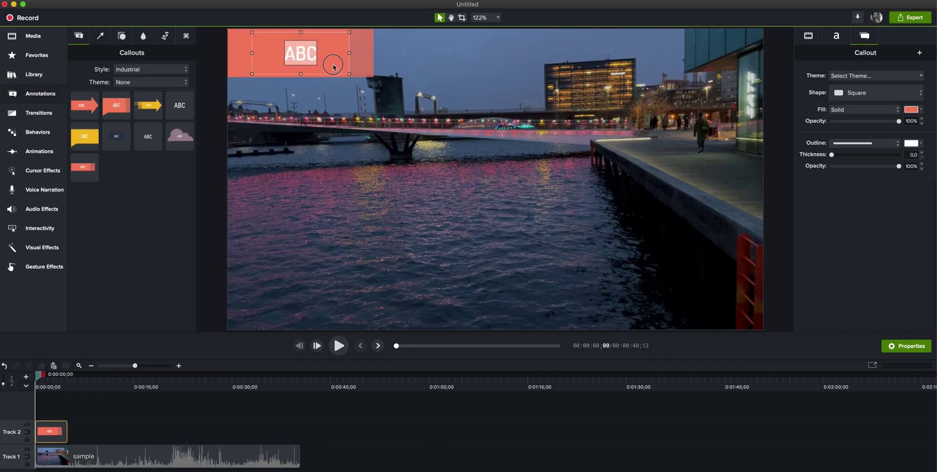
left_click_drag(350, 76, 301, 55)
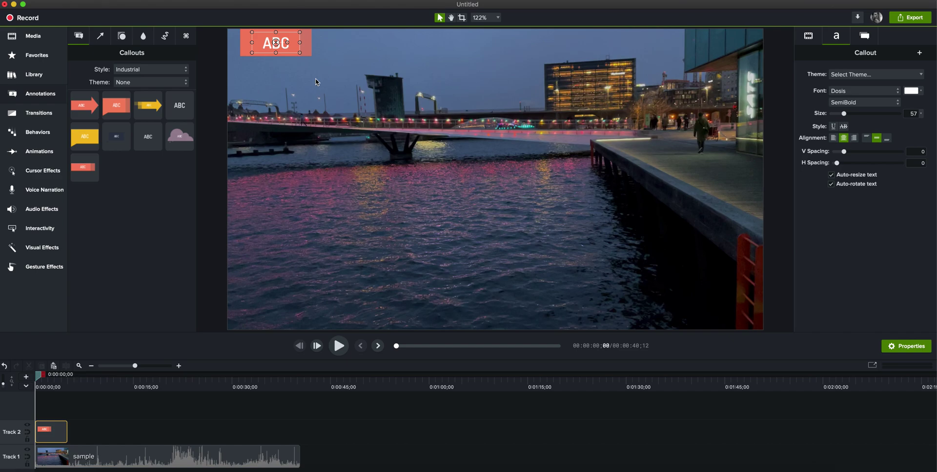
double_click(271, 52)
type("View 1")
left_click(336, 50)
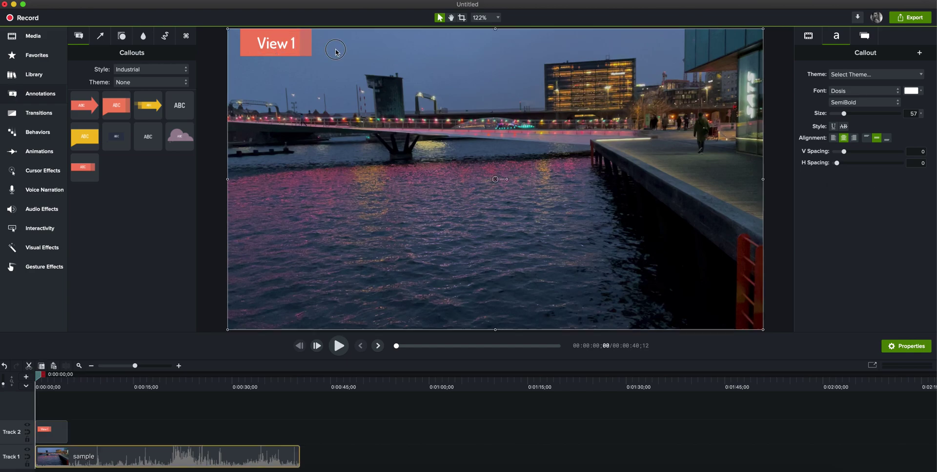
Duplicate the "View 1" callout three times and line the copies up in an evenly spaced row along the frame's upper edge.
left_click(291, 53)
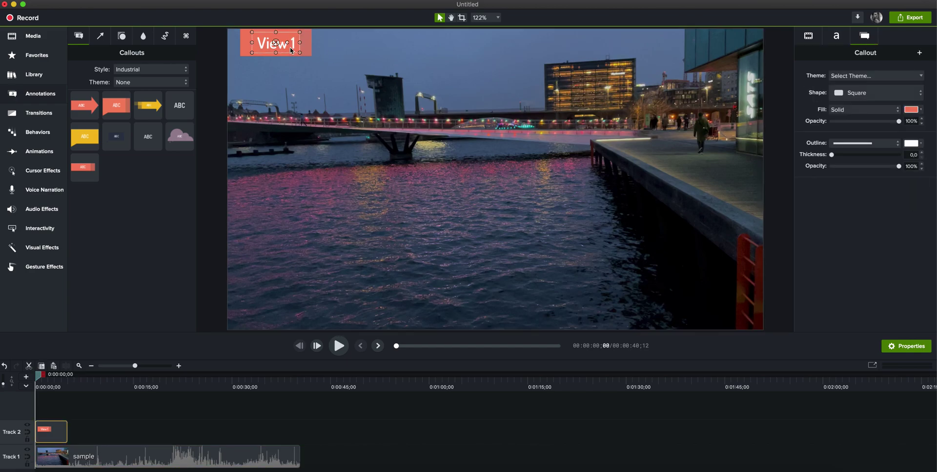
key("super+v")
left_click_drag(307, 46, 391, 46)
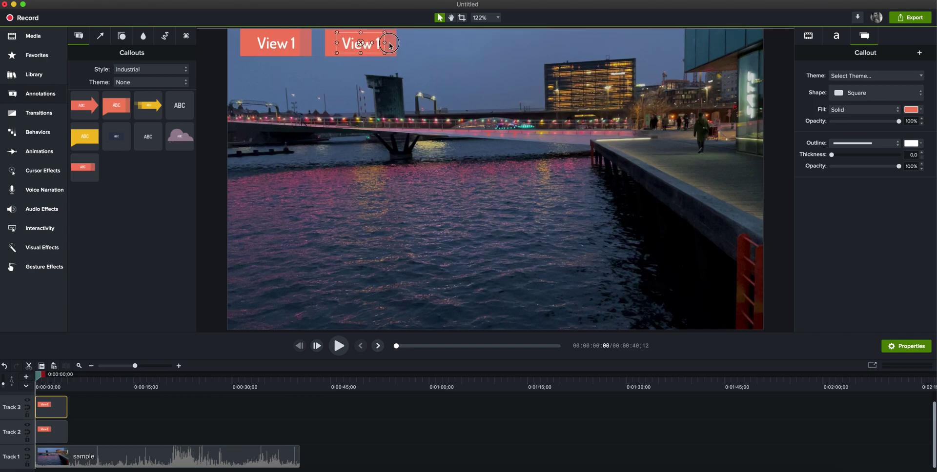
key("super+v")
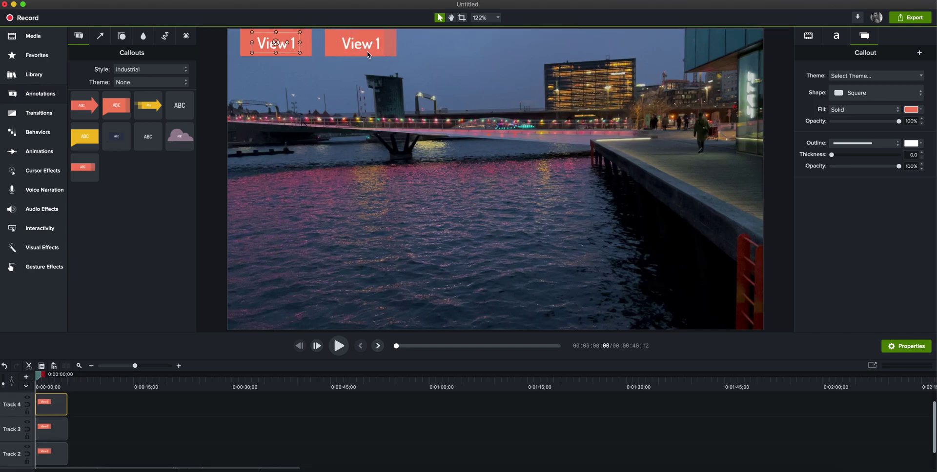
left_click_drag(308, 46, 477, 47)
key("super+v")
left_click_drag(308, 45, 565, 45)
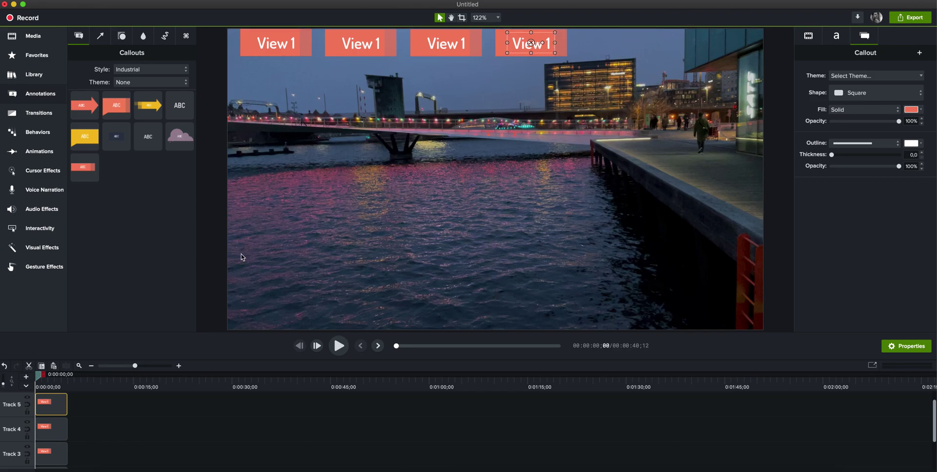
Relabel the three copied callouts, from left to right, as "View 2", "View 3" and "View 4".
double_click(381, 43)
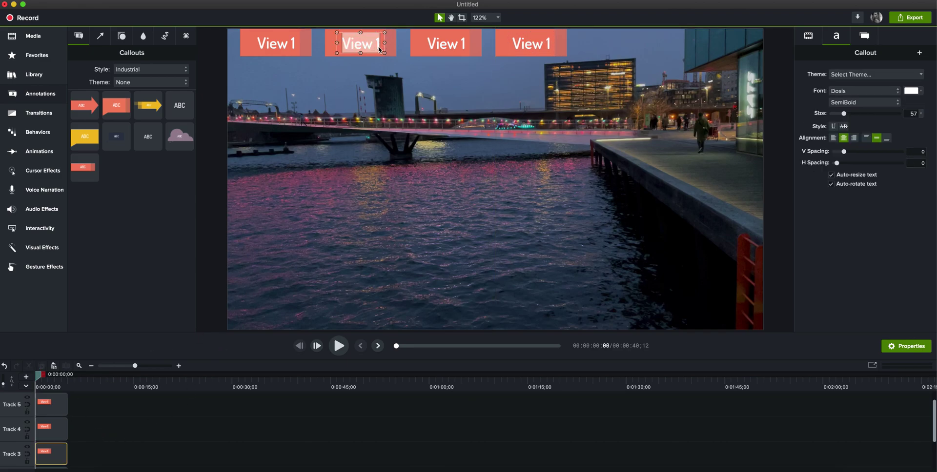
key("Right")
key("BackSpace")
type("2")
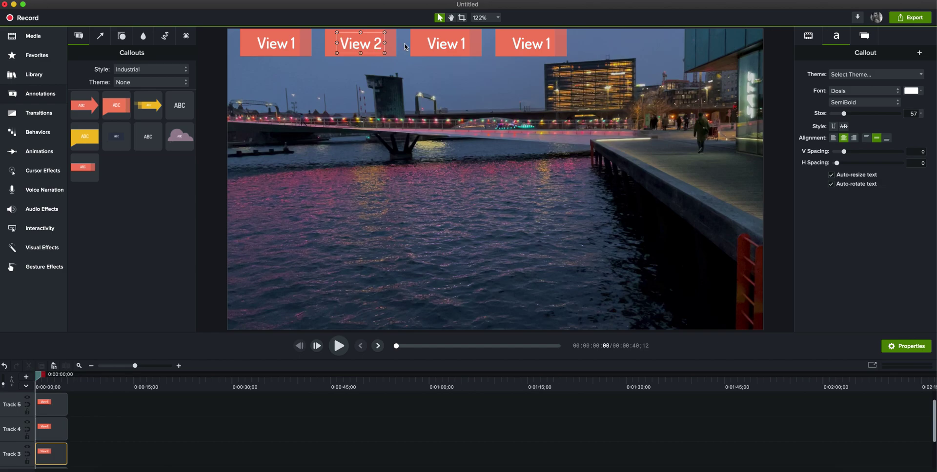
left_click(465, 45)
double_click(464, 45)
key("Right")
key("BackSpace")
type("3")
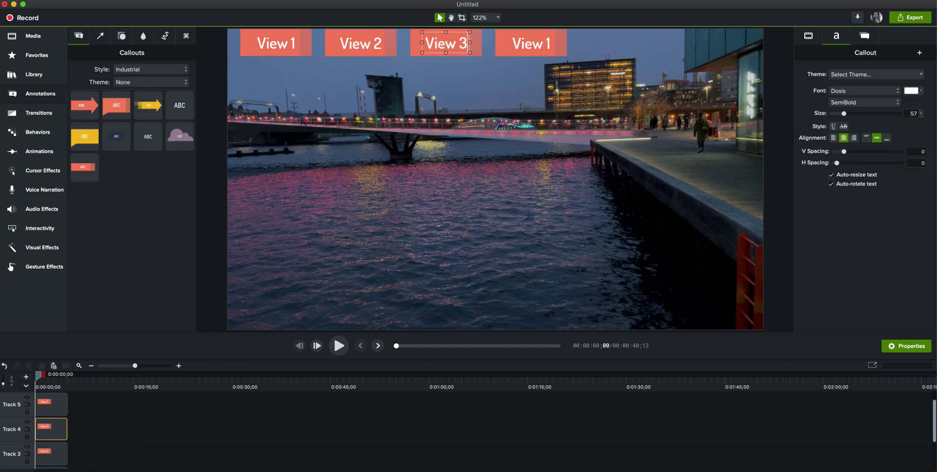
double_click(537, 43)
key("BackSpace")
type("4")
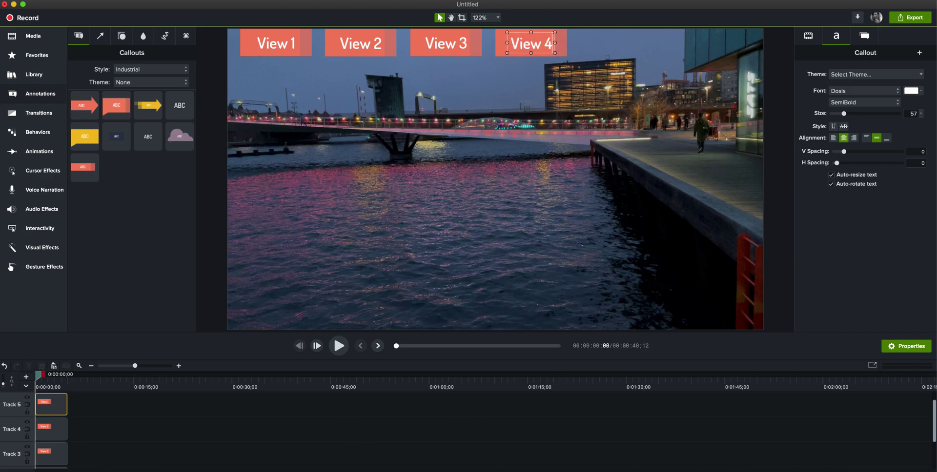
Play the video around the end of the callout clips to check how long they show, and return the playhead to the start.
scroll(112, 432, "down", 3)
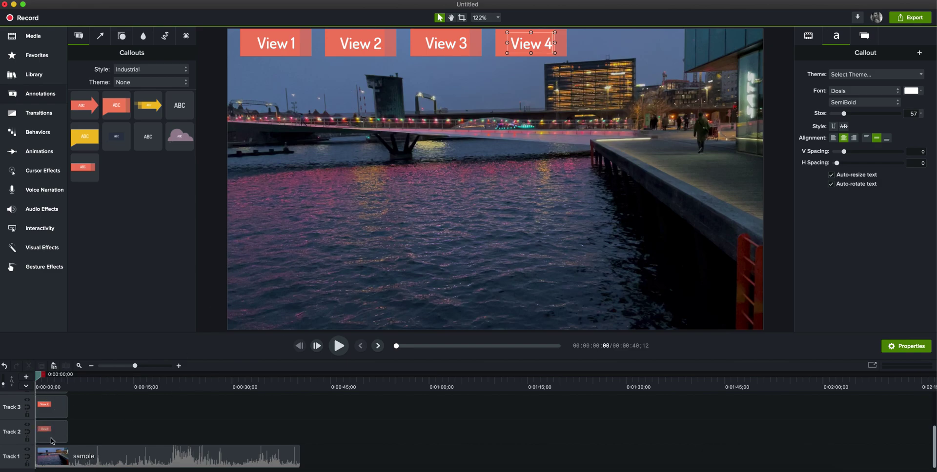
left_click(339, 346)
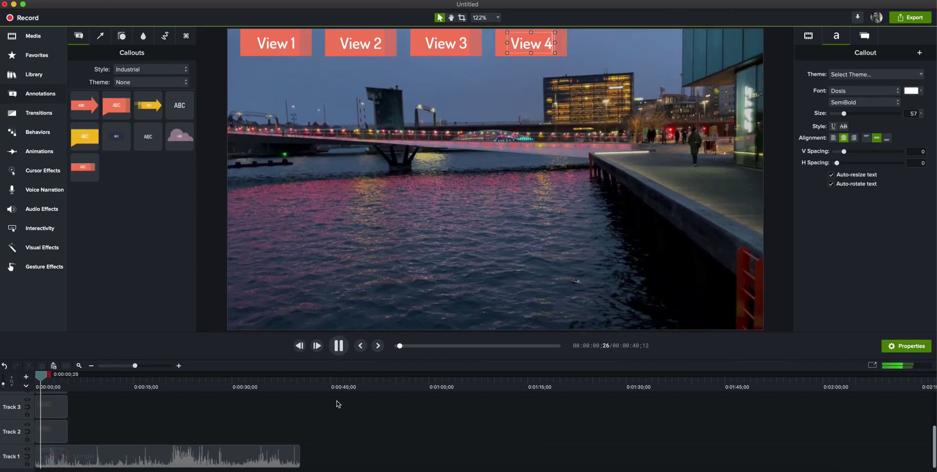
left_click(75, 386)
left_click(339, 346)
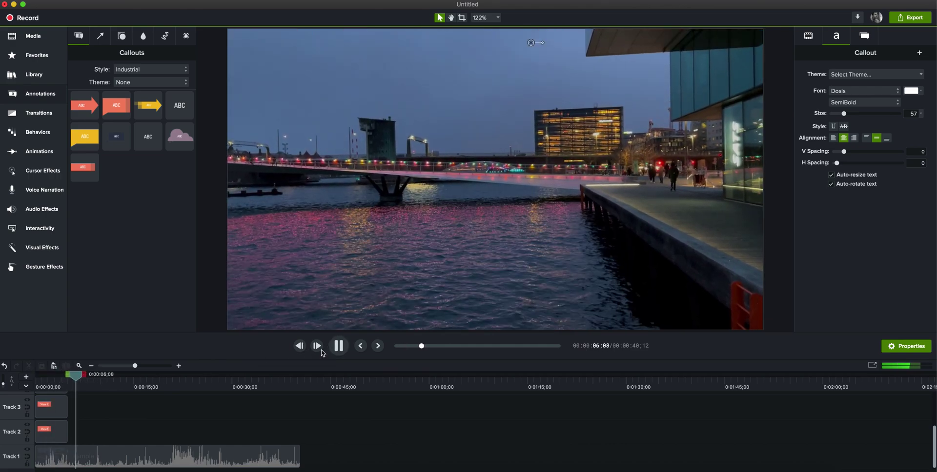
left_click(57, 385)
left_click(343, 351)
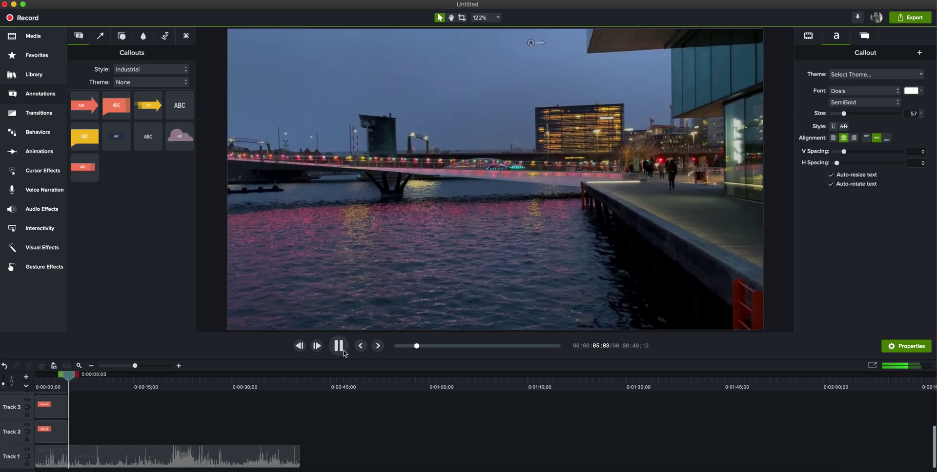
left_click(343, 352)
left_click_drag(62, 379, 37, 379)
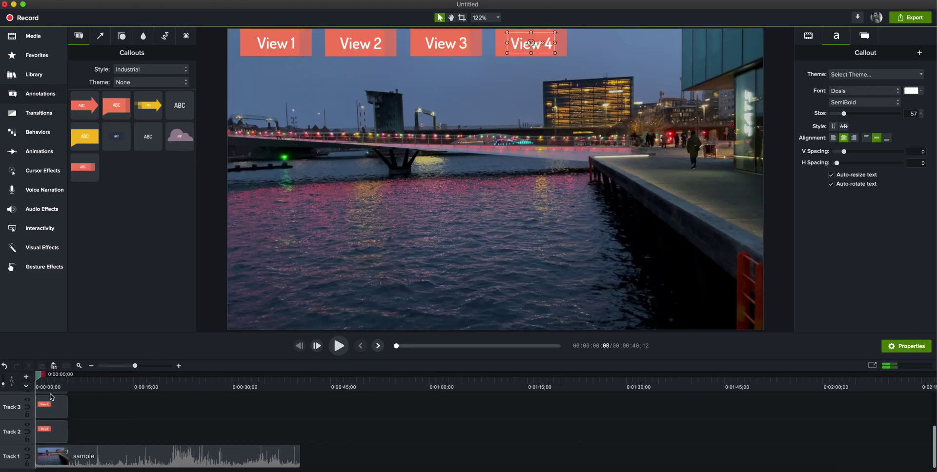
Extend the View 1 to View 4 callouts on Tracks 2 to 5 to the end of the sample video.
left_click(51, 432)
left_click_drag(98, 436, 300, 435)
left_click(62, 414)
left_click_drag(67, 413, 300, 420)
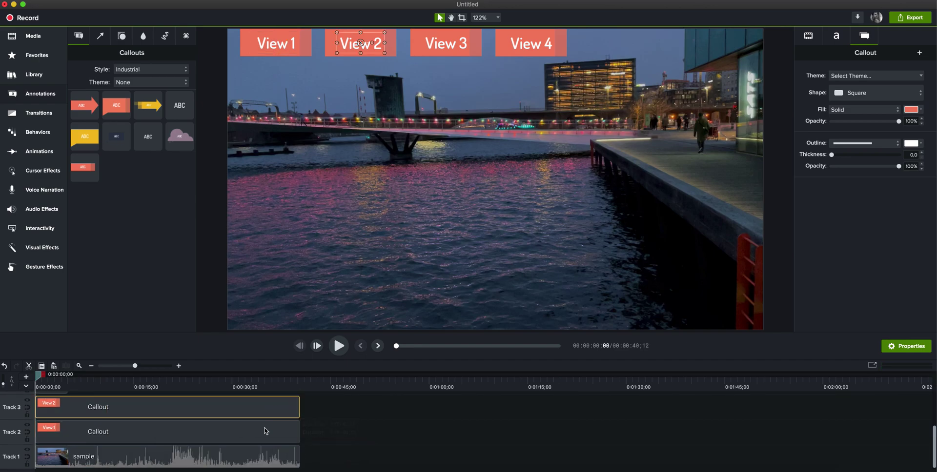
scroll(245, 435, "up", 2)
left_click_drag(68, 405, 300, 405)
scroll(205, 428, "up", 2)
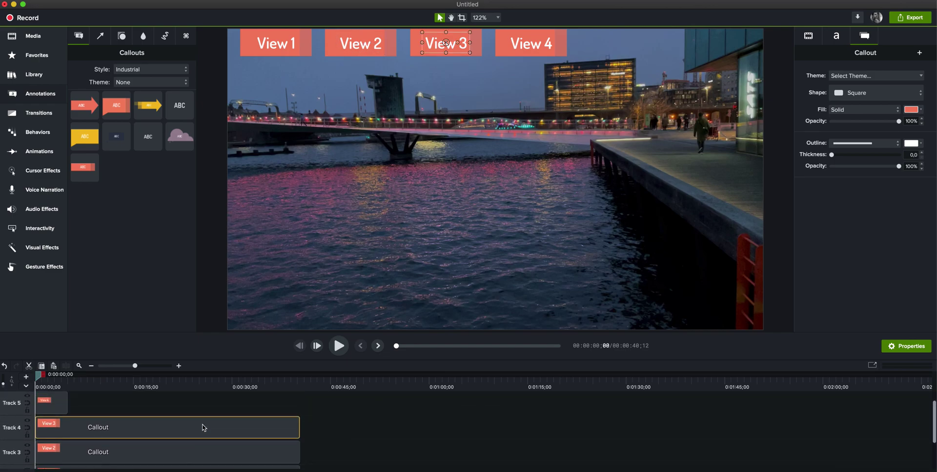
left_click(51, 404)
left_click_drag(68, 405, 299, 414)
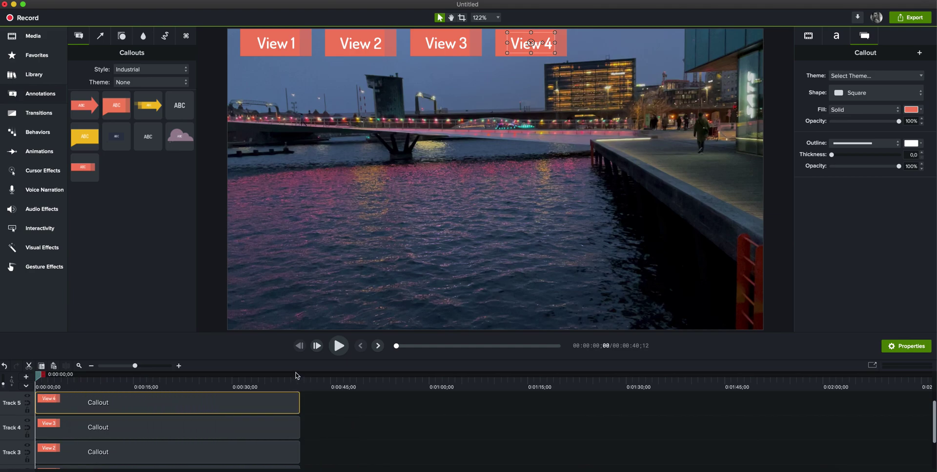
Add an Interactive Hotspot effect to the View 1 callout and set it to jump to time 000:00:00.
scroll(119, 420, "down", 4)
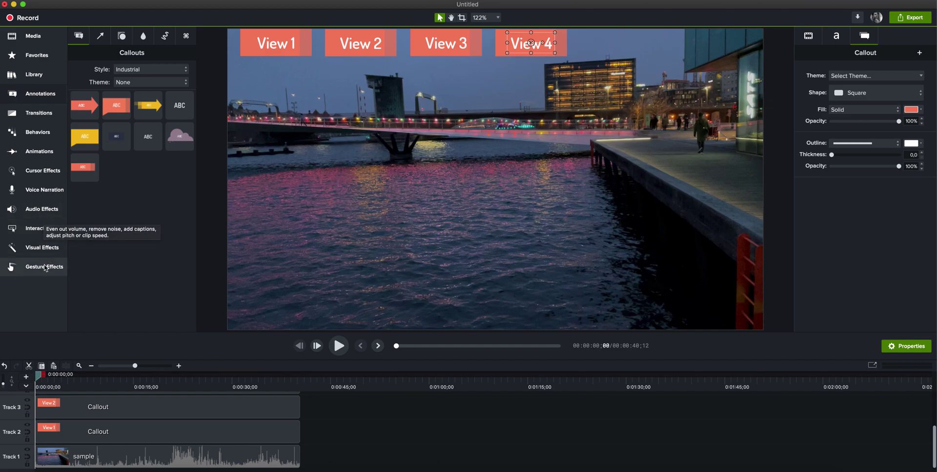
left_click(43, 248)
scroll(162, 264, "down", 5)
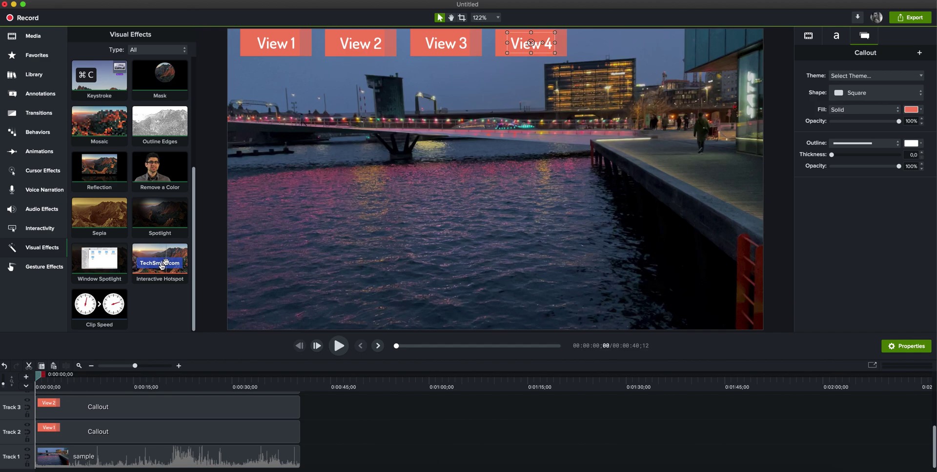
left_click_drag(162, 264, 276, 44)
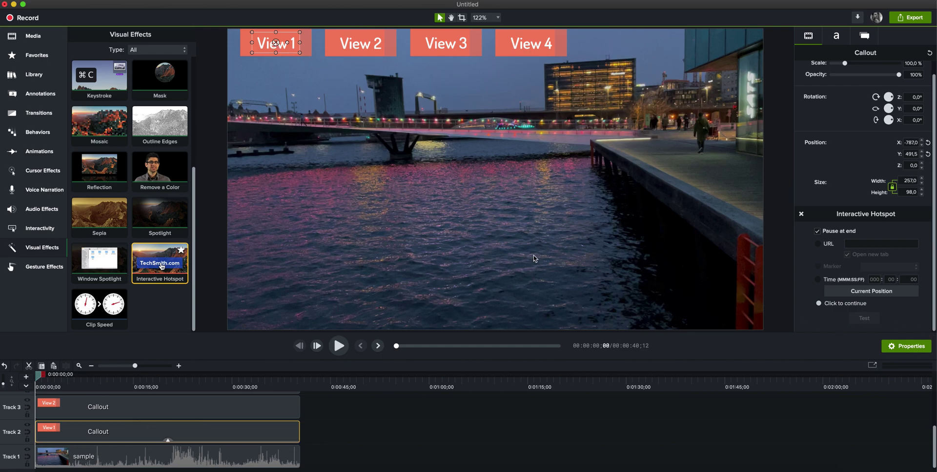
left_click(820, 282)
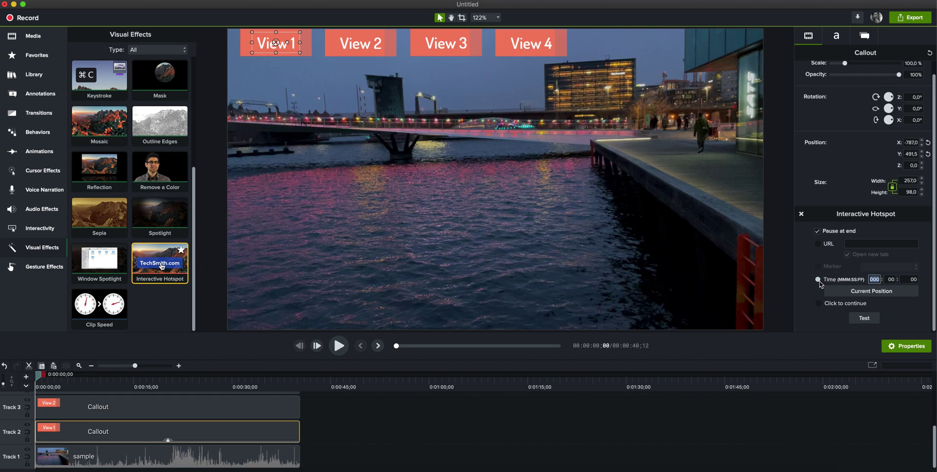
left_click(895, 281)
Add an Interactive Hotspot effect to the View 2 callout and make it jump to the 10-second mark.
left_click(143, 414)
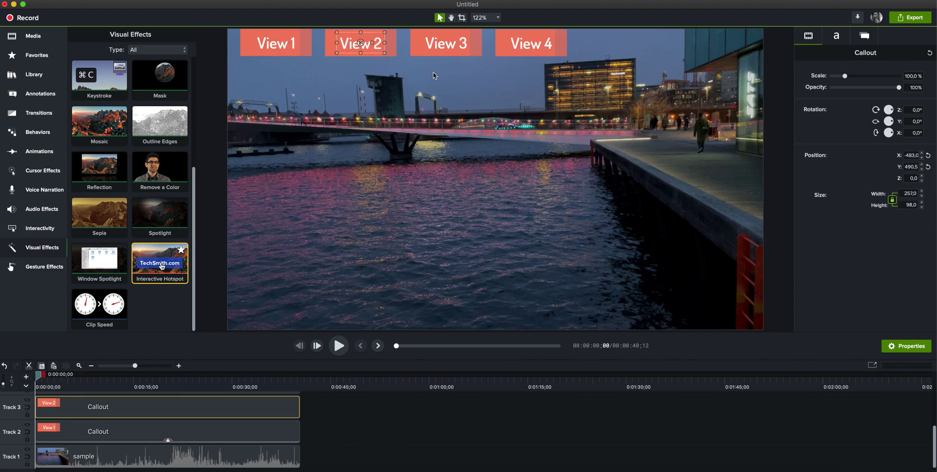
left_click_drag(160, 264, 360, 44)
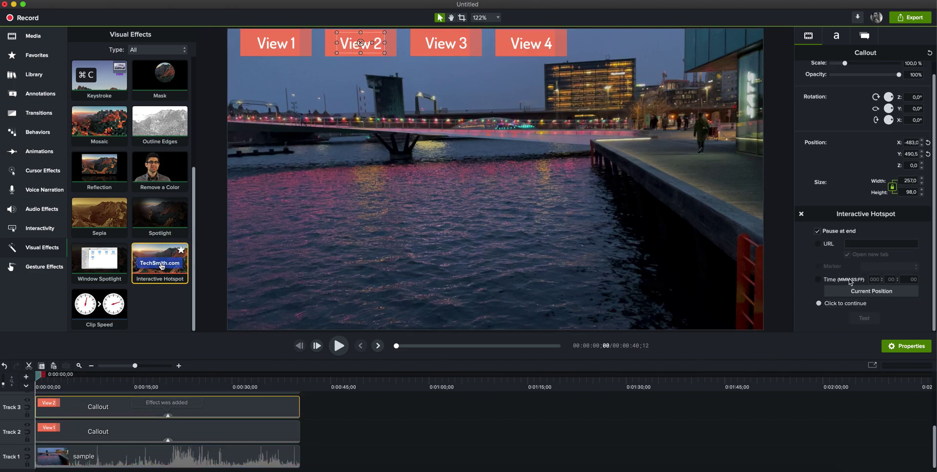
left_click(819, 280)
left_click(889, 279)
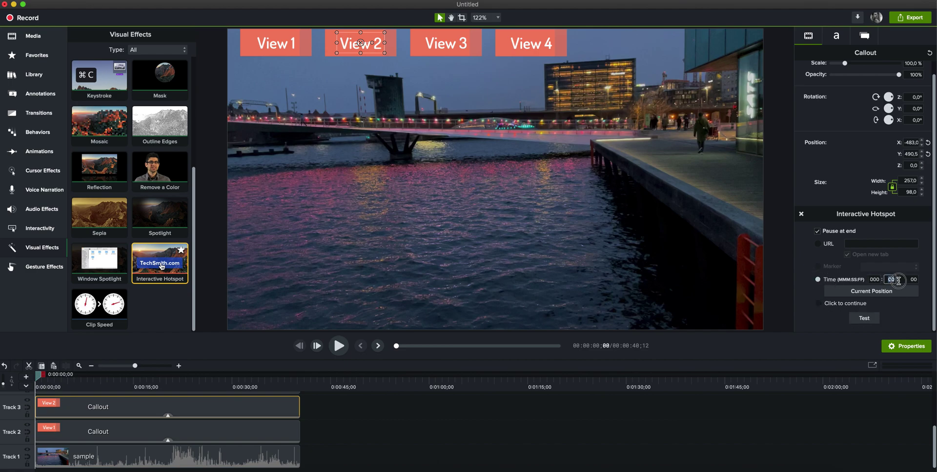
type("10")
Give the View 3 callout an Interactive Hotspot that jumps to 21 seconds.
left_click(442, 49)
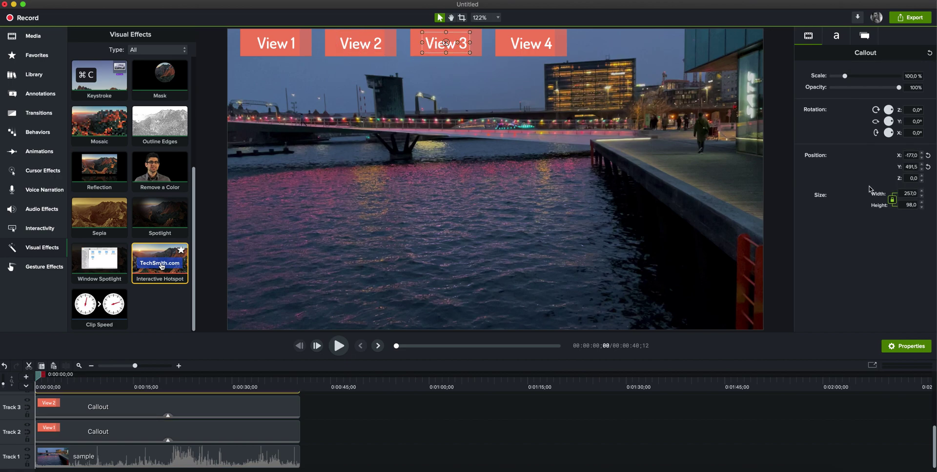
left_click_drag(532, 41, 533, 42)
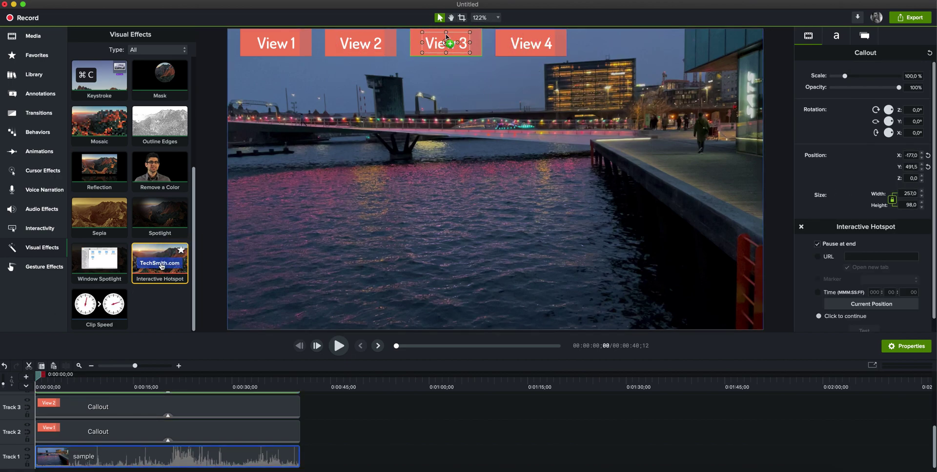
left_click(831, 283)
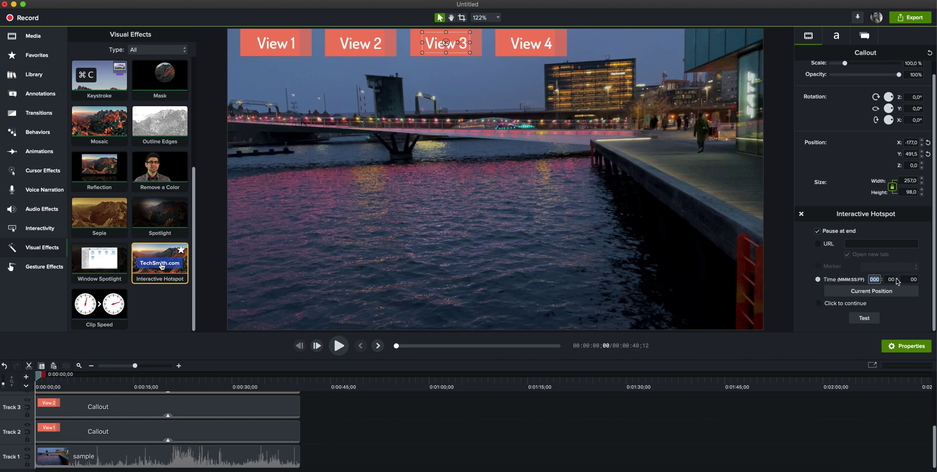
double_click(891, 279)
type("21")
Give the View 4 callout an Interactive Hotspot that jumps to 31 seconds.
left_click(540, 43)
left_click(893, 282)
left_click(848, 283)
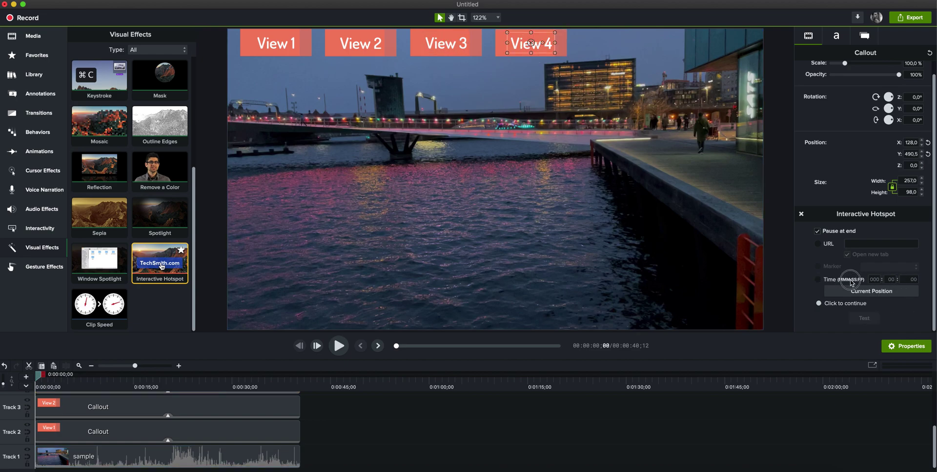
left_click(818, 279)
left_click(891, 281)
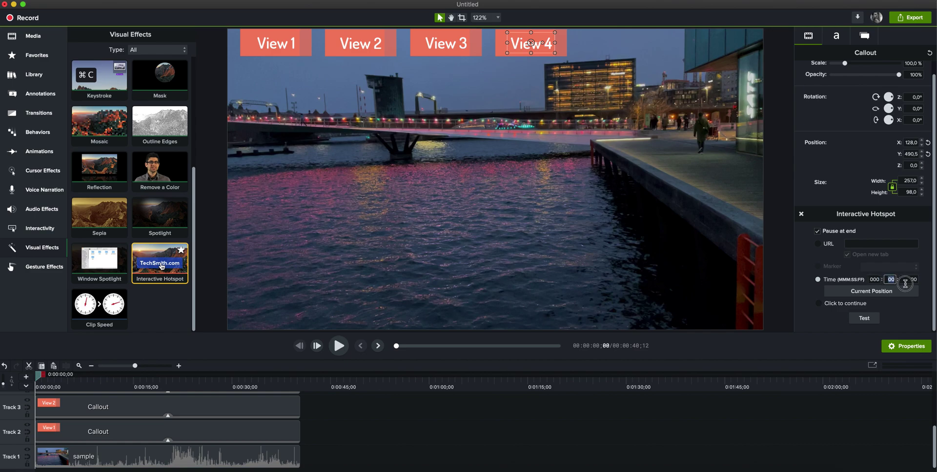
type("31")
Test the hotspot jumps of the View 3 and View 2 callouts and check the View 1 hotspot's settings.
left_click(436, 48)
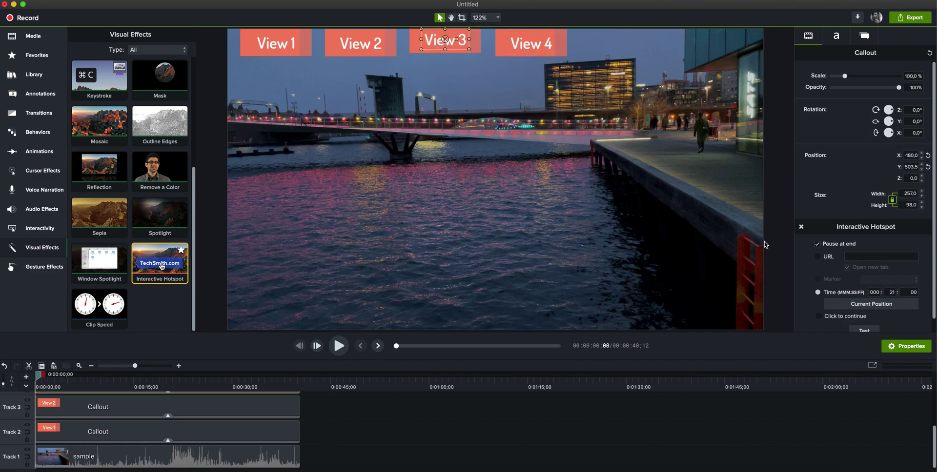
left_click(864, 330)
left_click(369, 49)
left_click(816, 244)
left_click(872, 330)
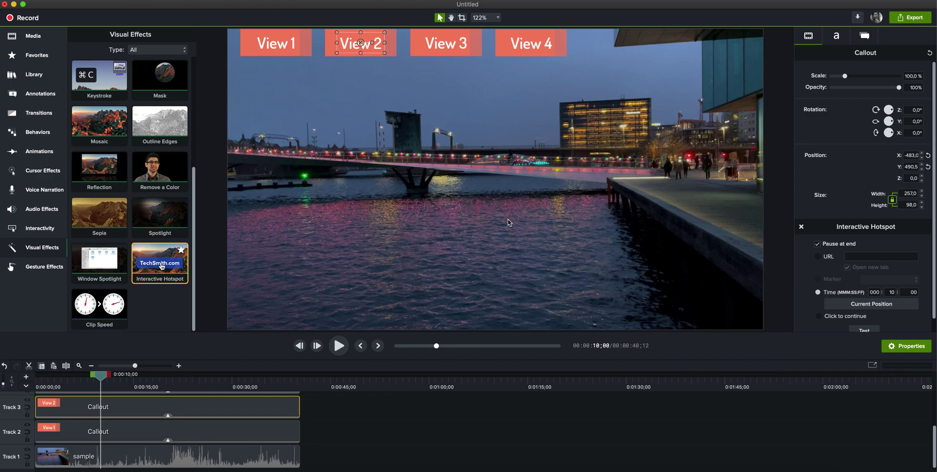
left_click(278, 49)
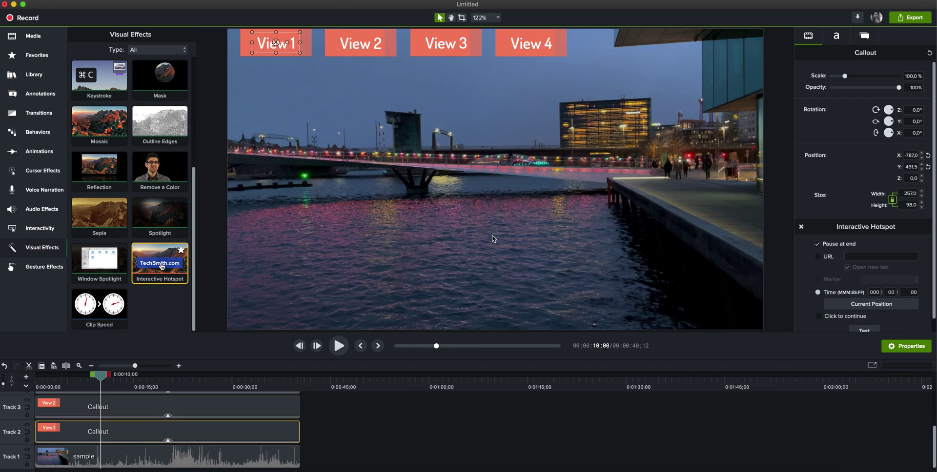
Place the someEQ image at 0:00:37;09 in the frame's upper-right corner, scaled to about 67%, and trim it to the sample video's end.
left_click_drag(100, 375, 280, 381)
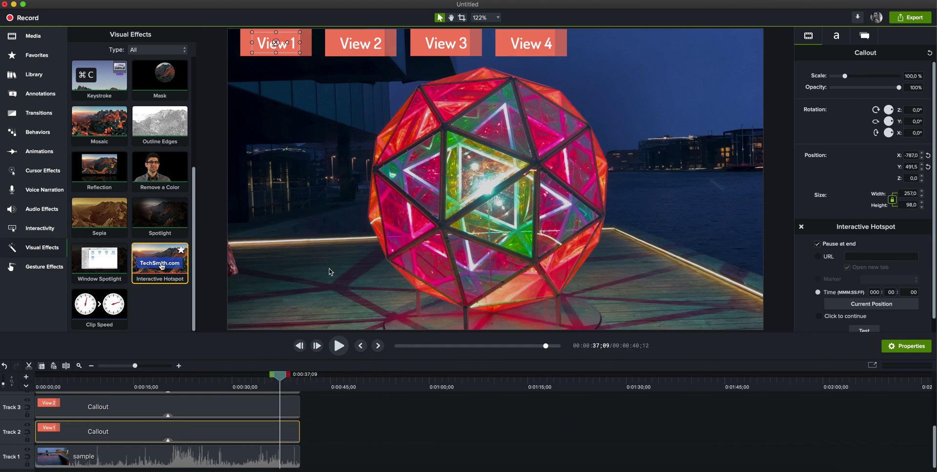
left_click(30, 37)
left_click_drag(80, 149, 681, 80)
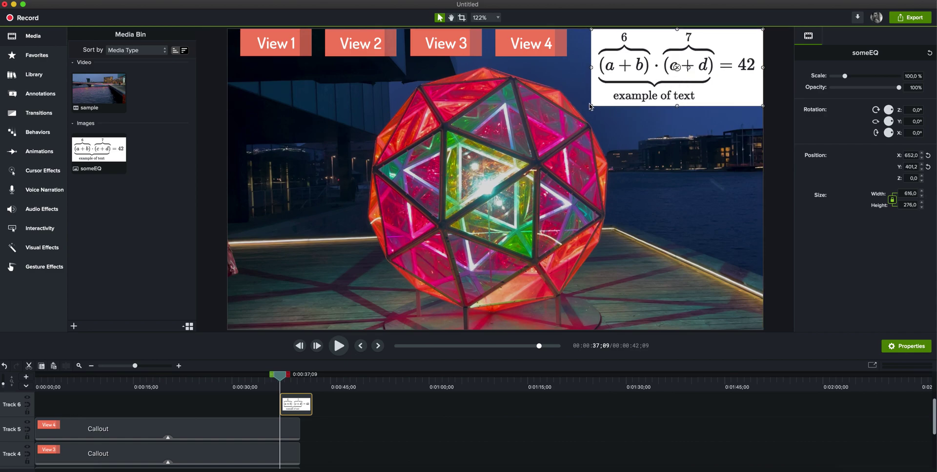
left_click_drag(592, 107, 647, 81)
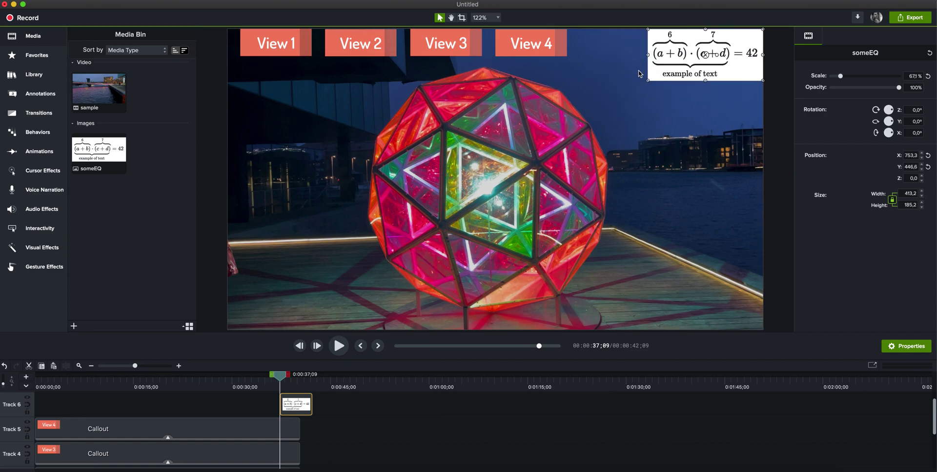
left_click_drag(282, 404, 298, 381)
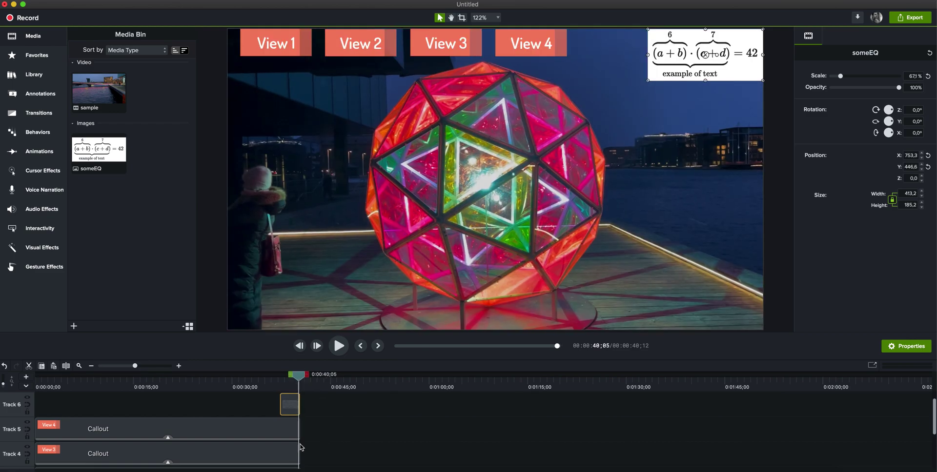
Add a quiz to the timeline at 0:00:40;05 with the question "Did you see the ladder?".
scroll(312, 446, "down", 1)
scroll(312, 446, "down", 2)
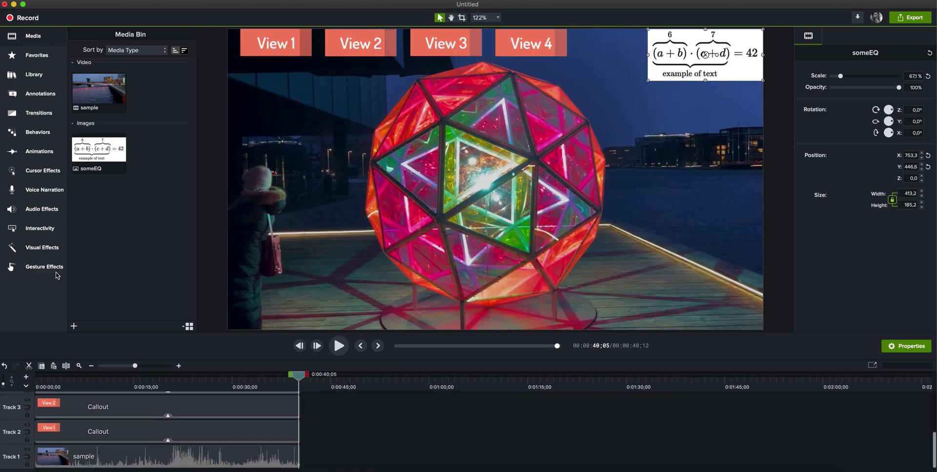
left_click(34, 230)
left_click(138, 172)
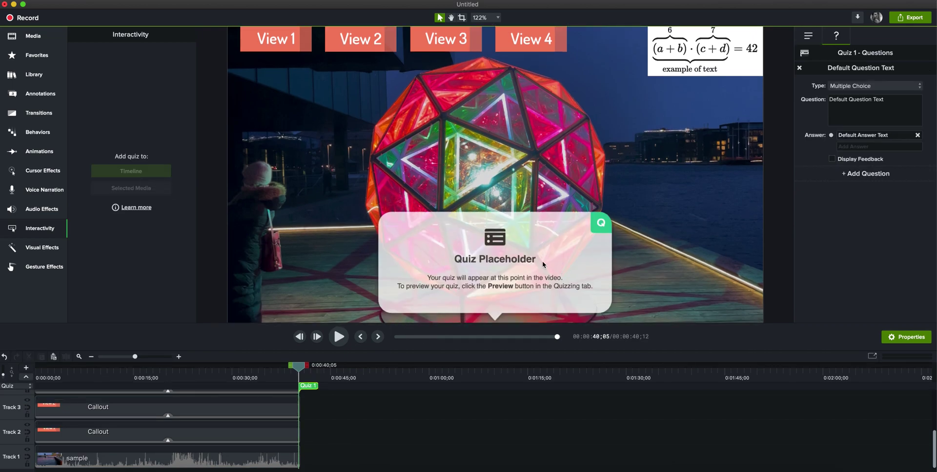
left_click(857, 100)
triple_click(856, 100)
type("W")
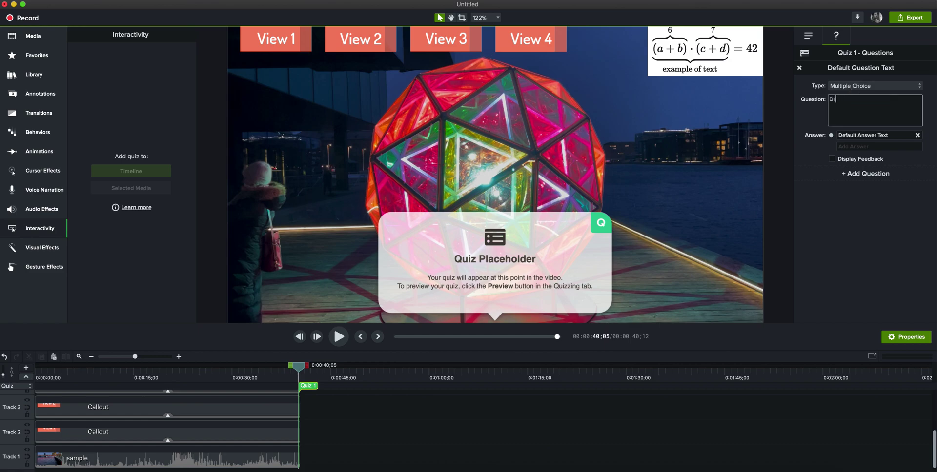
type("id you see the ladder?")
Enter the first two quiz answers, "Trick question! There is no ladder!" and "Yeah, but it was hard to see on the other side!".
triple_click(889, 136)
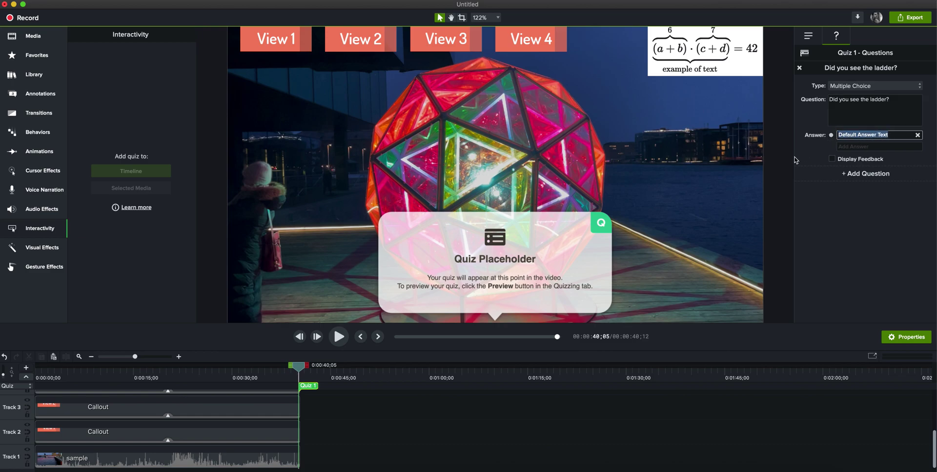
type("Tr")
type("ladder!")
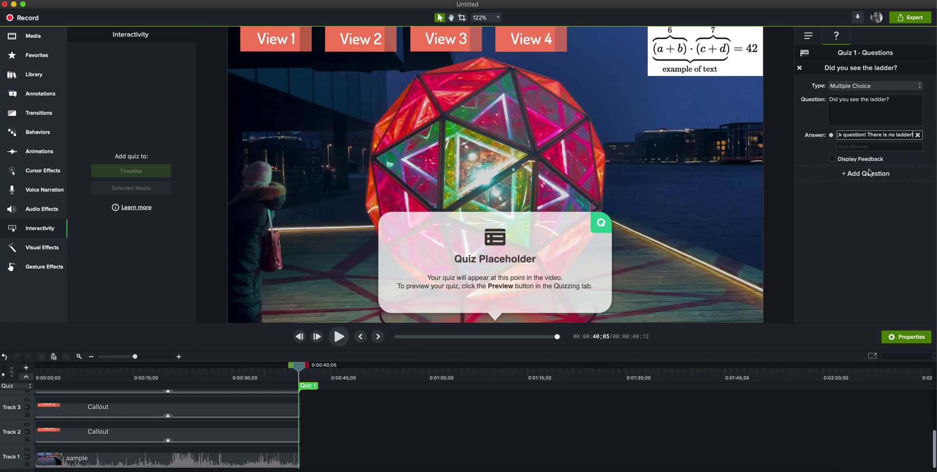
left_click(856, 146)
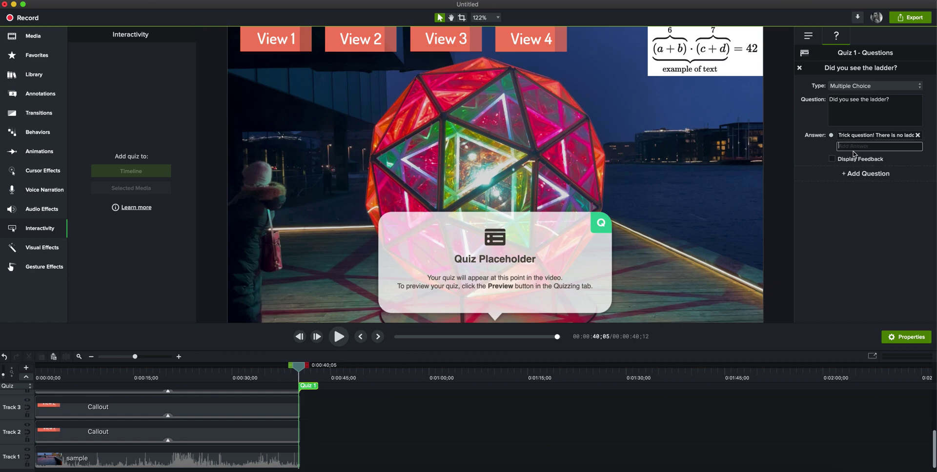
type("Ya")
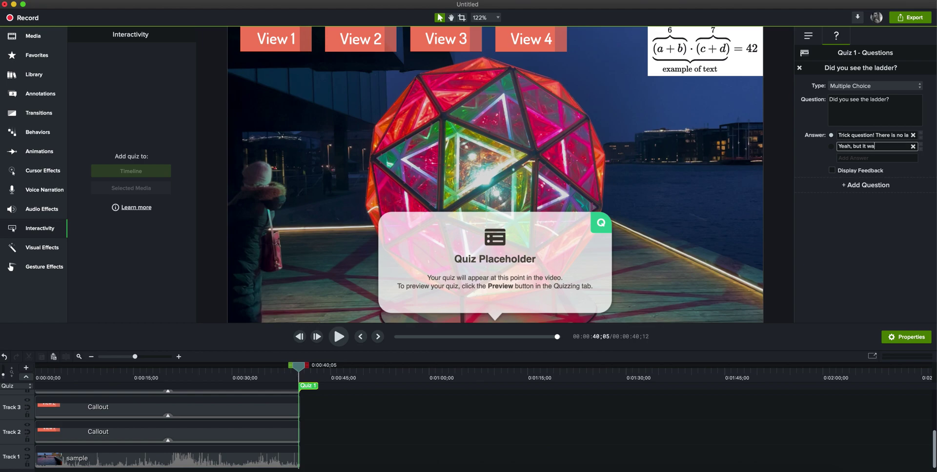
type("ah, but it was hard to see on the othe")
type("r side!")
Add a third answer beginning "Yep, it was a beautiful orange" and mark it as the correct one.
left_click(840, 158)
type("Yep, it was a beautiful organ")
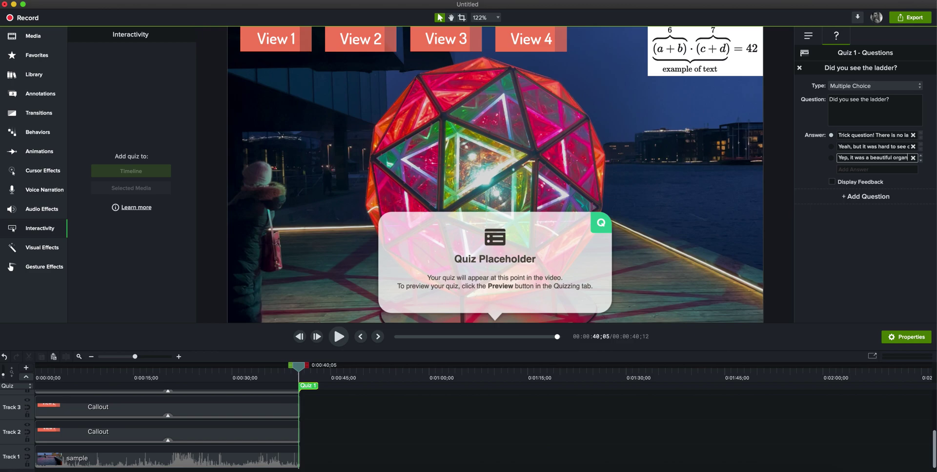
type("g")
type("nge")
Turn on the question's feedback with "Yep, you are champion!" for a correct answer and Continue as its action.
left_click(832, 182)
left_click(835, 193)
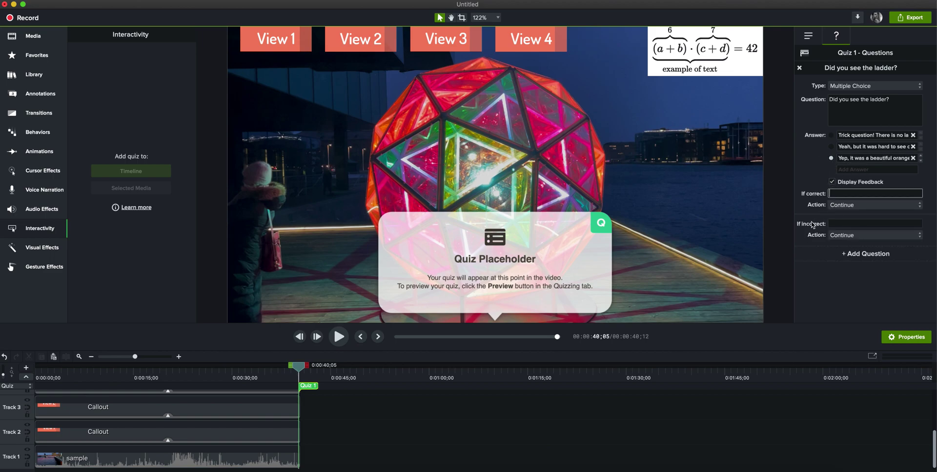
type("Yep, you are cham")
left_click(846, 205)
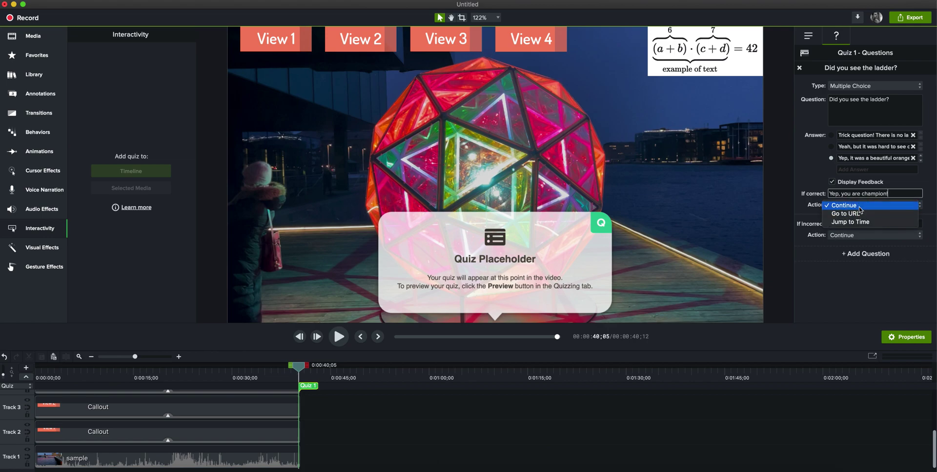
left_click(860, 206)
Set the incorrect-answer feedback to "Take another look! (Press continue)" with a Jump to Time action at 3 seconds.
left_click(866, 224)
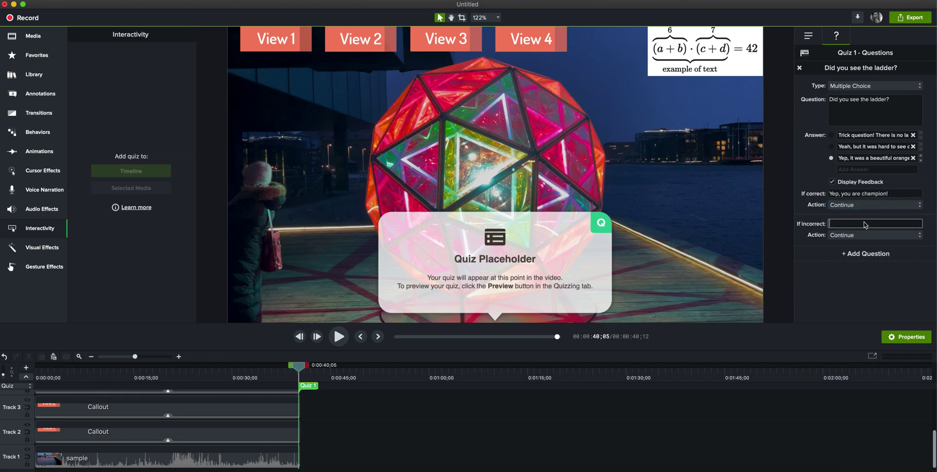
type("Tak")
left_click(896, 234)
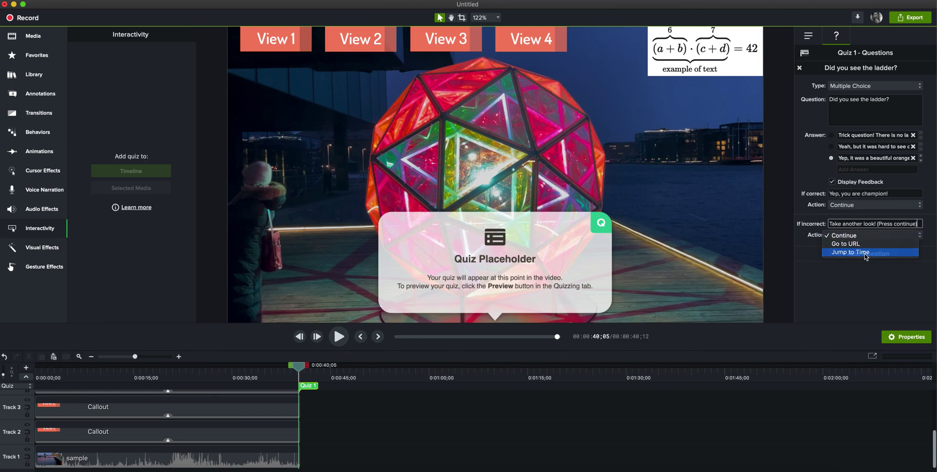
left_click(874, 253)
left_click(907, 246)
type("3")
left_click(920, 267)
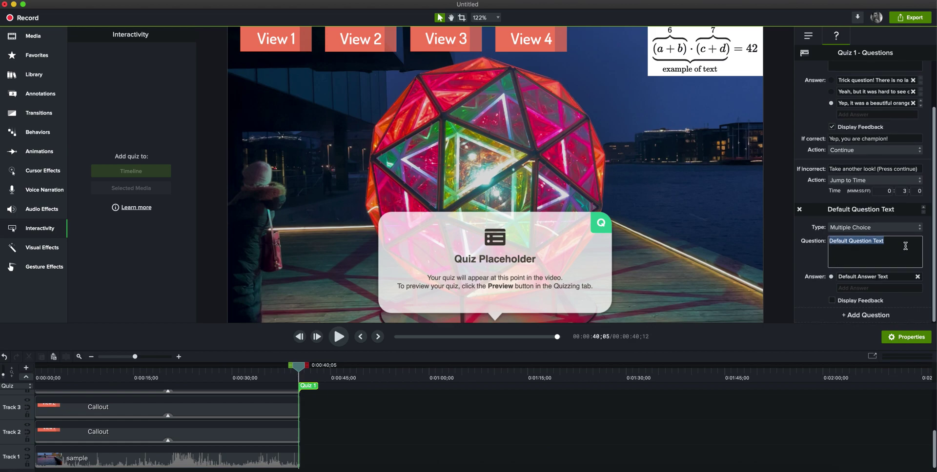
left_click(800, 209)
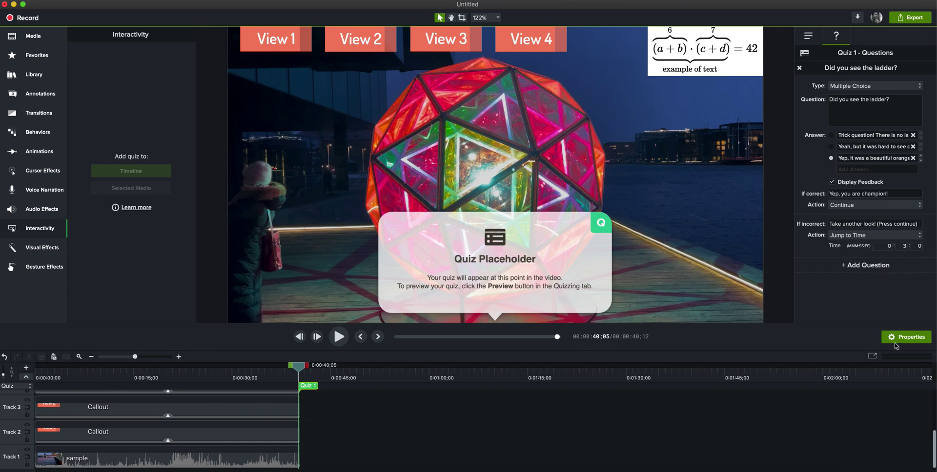
left_click(808, 35)
left_click(835, 36)
left_click(873, 267)
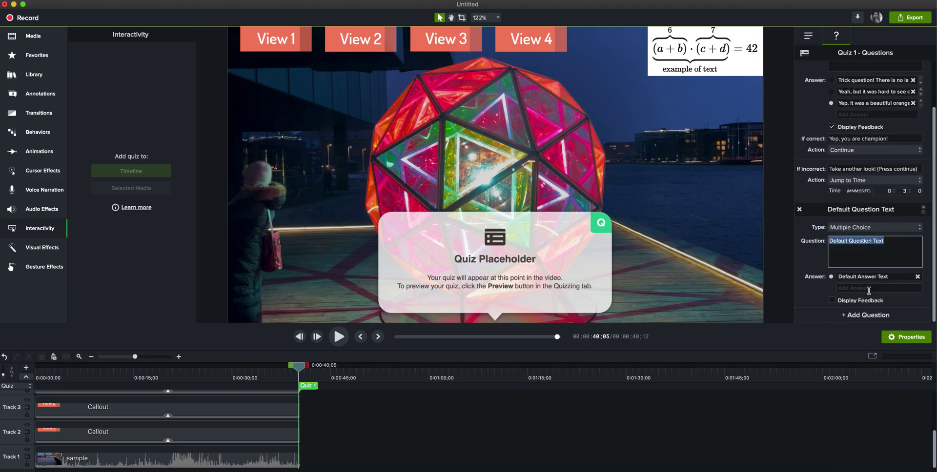
left_click(881, 233)
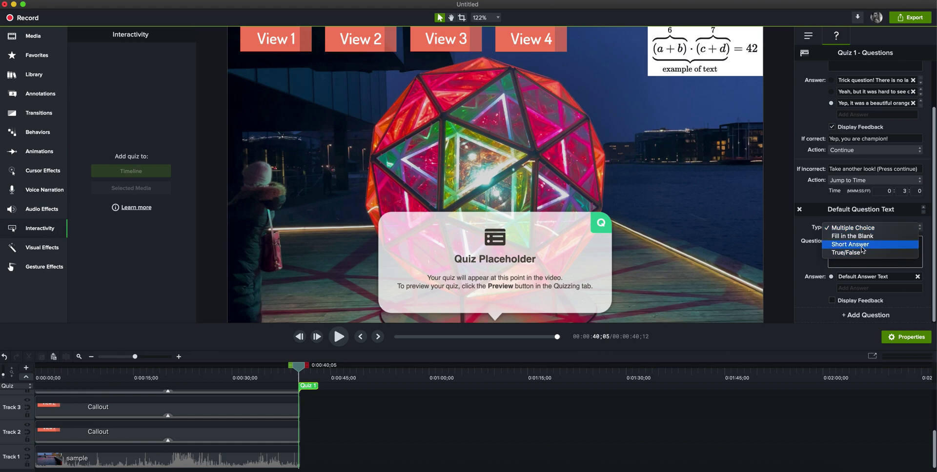
left_click(863, 243)
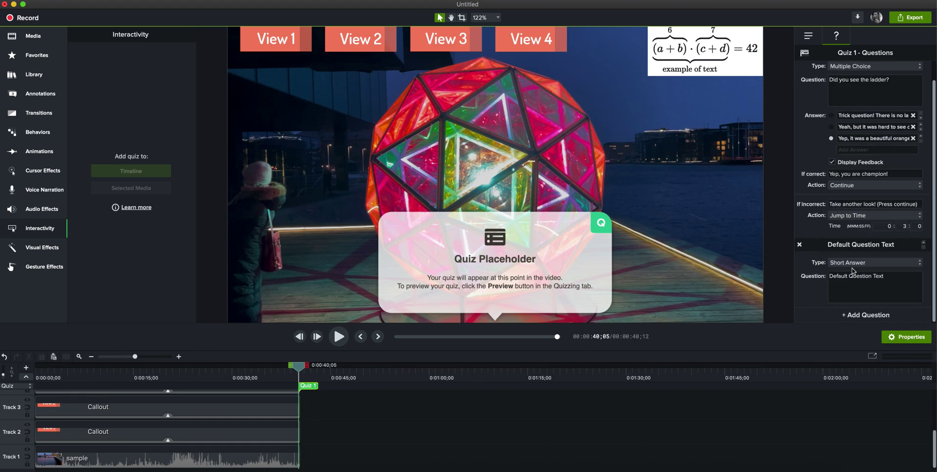
left_click(854, 264)
left_click(853, 257)
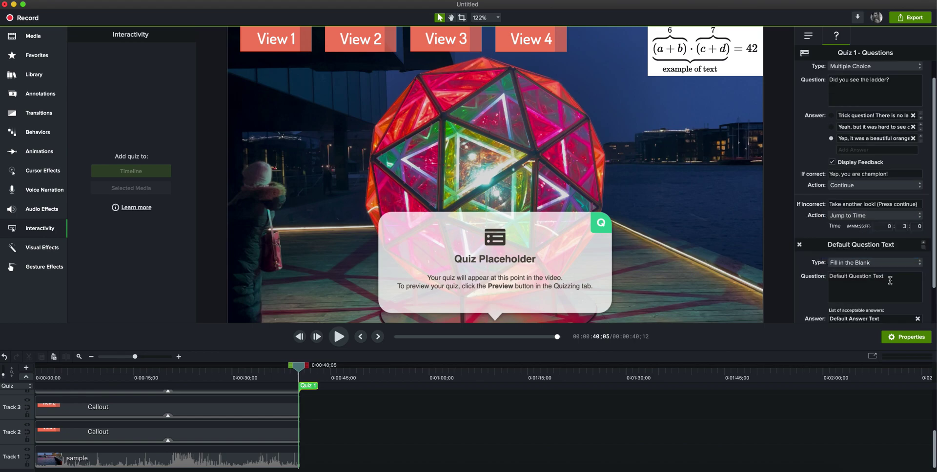
scroll(861, 293, "down", 3)
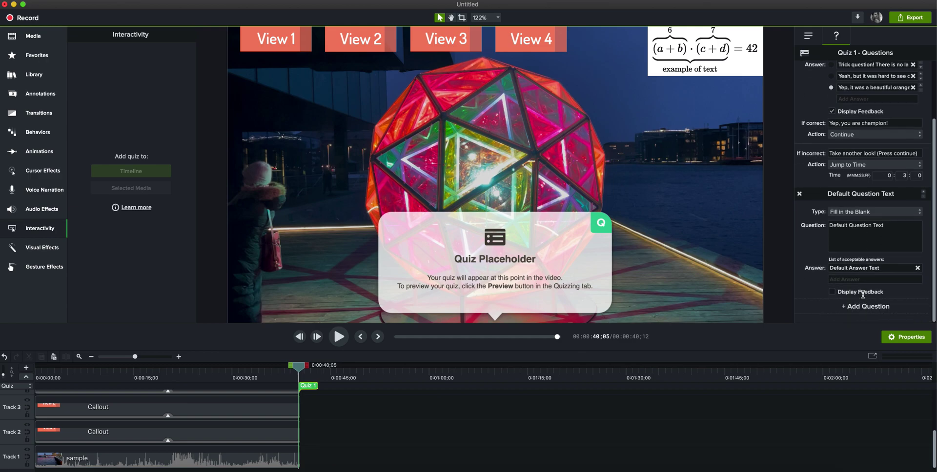
left_click(800, 203)
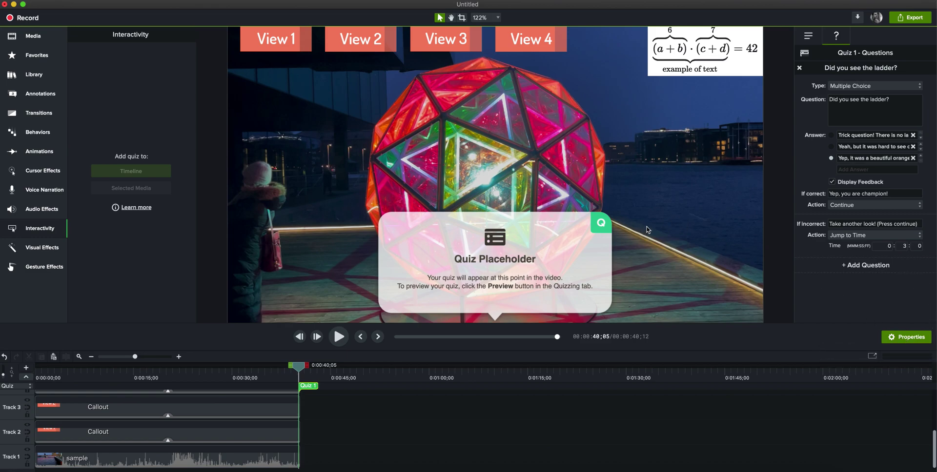
Save the project as fantasticVideo in the PANOSC 2021 workshop folder, replacing the existing file of that name.
key("super+s")
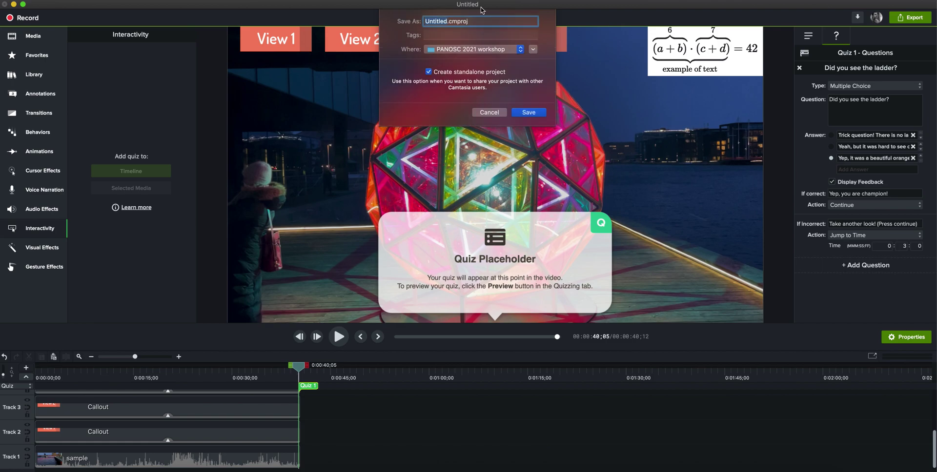
type("fantasticv")
key("BackSpace")
type("Video")
left_click(528, 112)
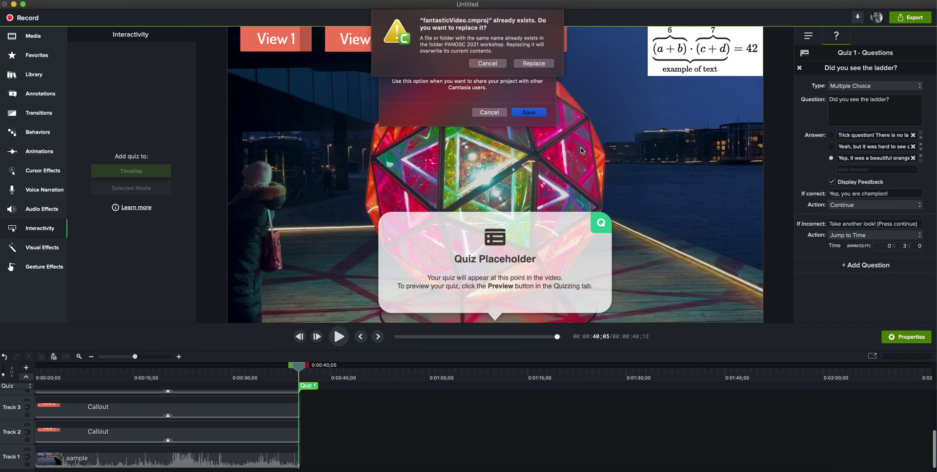
left_click(526, 64)
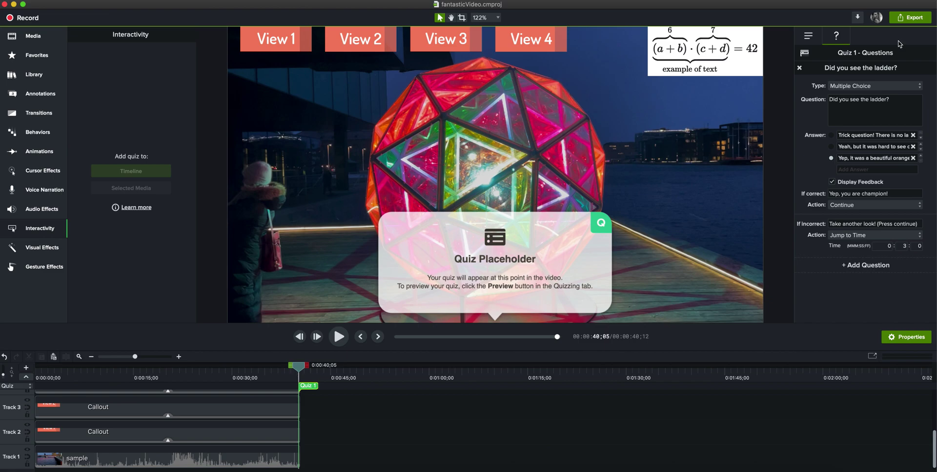
Start an export of the project to Screencast.com, produced with the trial watermark.
left_click(901, 22)
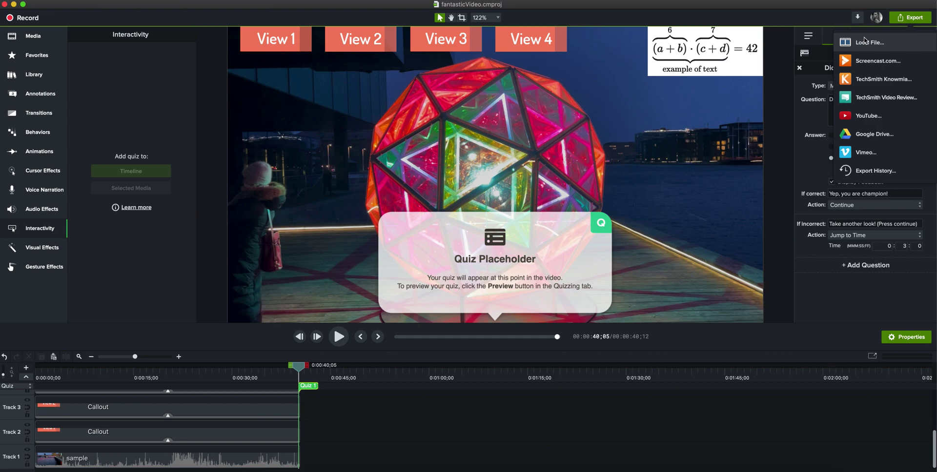
left_click(865, 63)
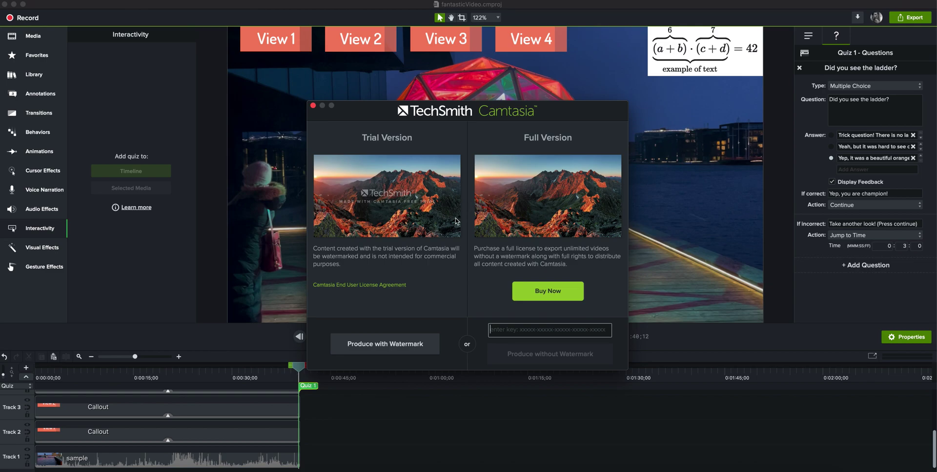
left_click(399, 344)
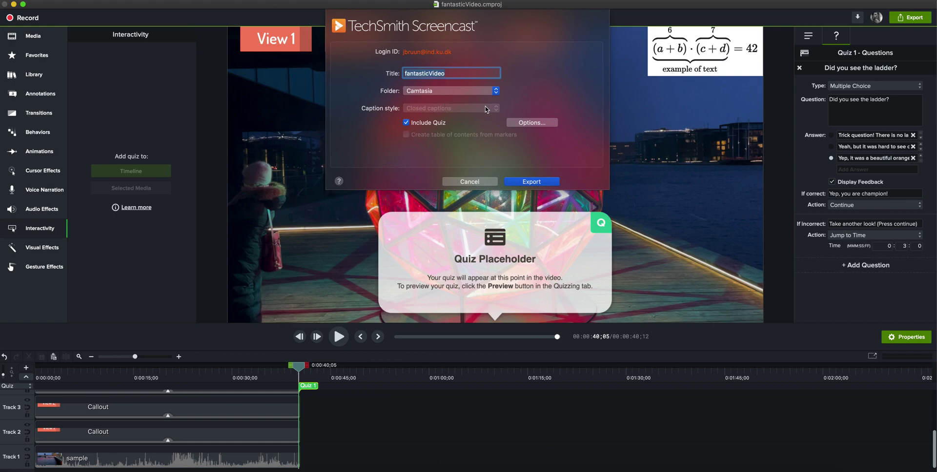
left_click(532, 122)
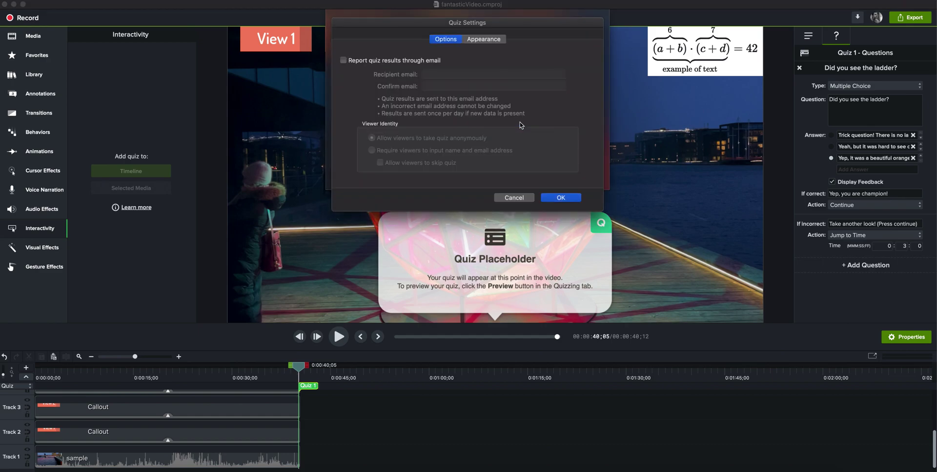
left_click(344, 60)
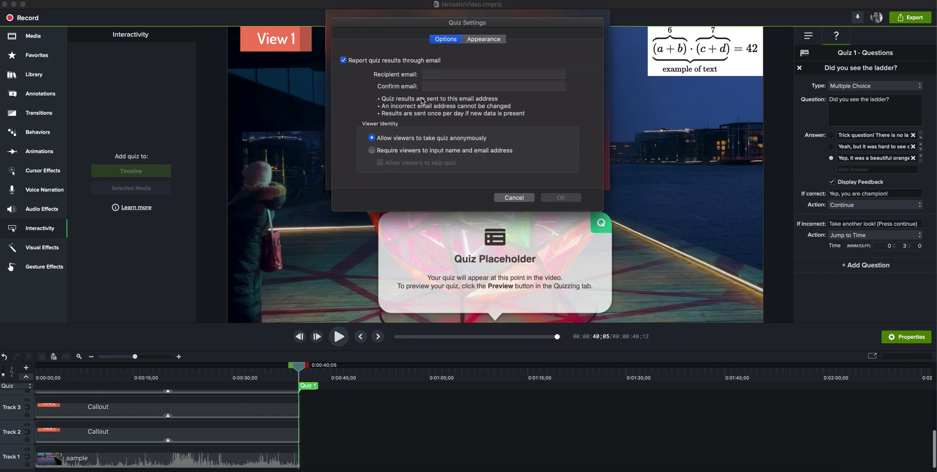
left_click(384, 151)
left_click(344, 61)
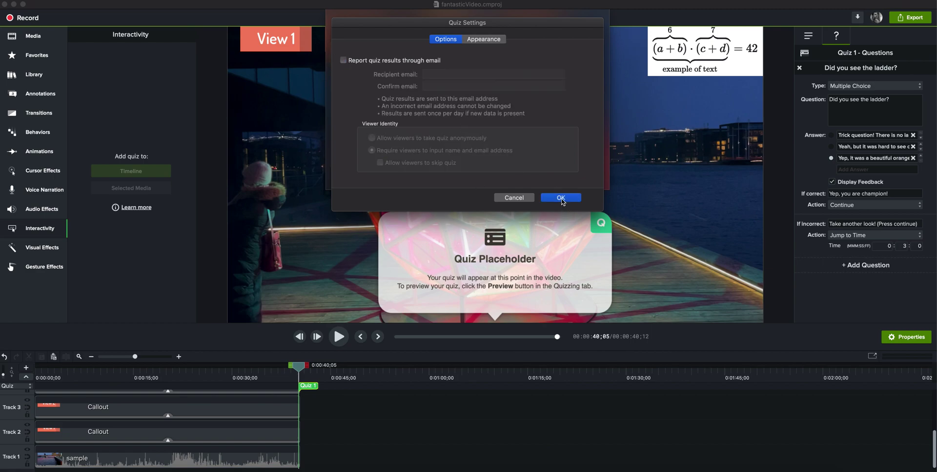
left_click(480, 41)
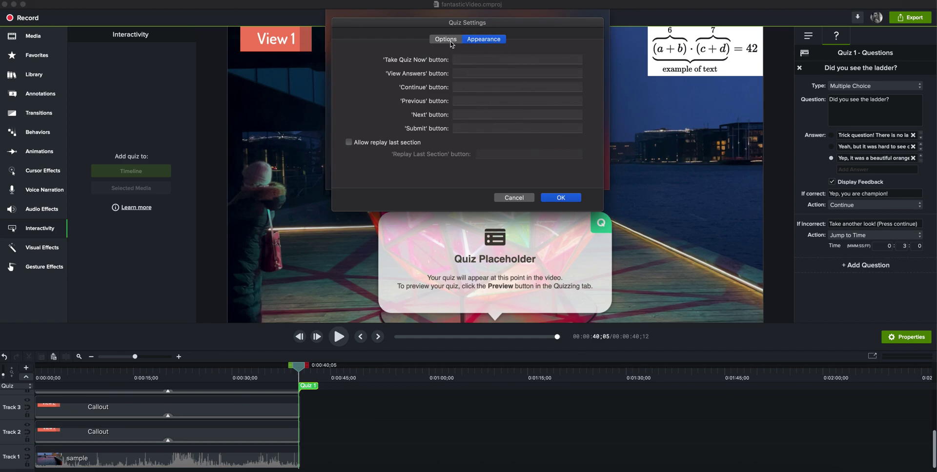
left_click(451, 42)
left_click(560, 199)
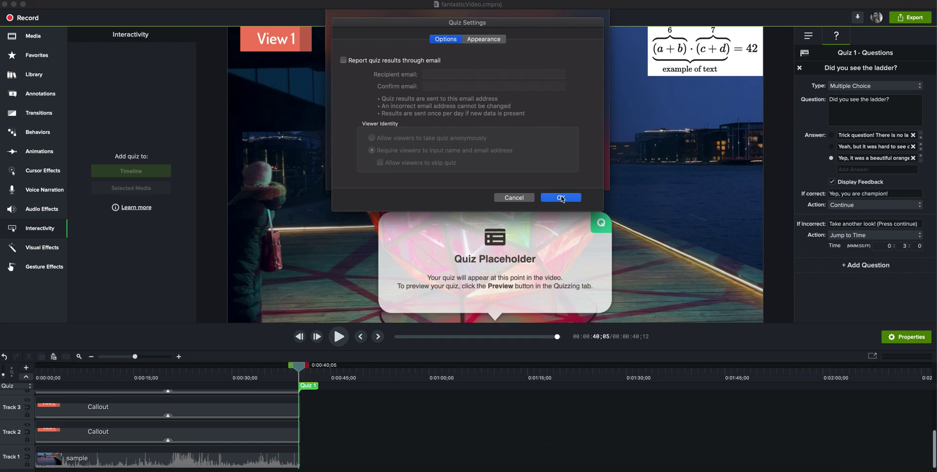
Export fantasticVideo to Screencast.com with the quiz included, dismiss the upload notification and visit the uploaded video's page.
left_click(539, 181)
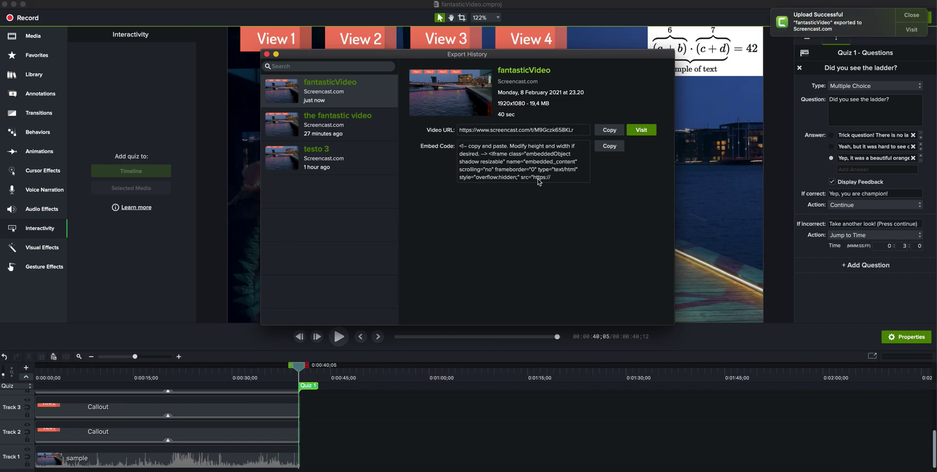
left_click(903, 15)
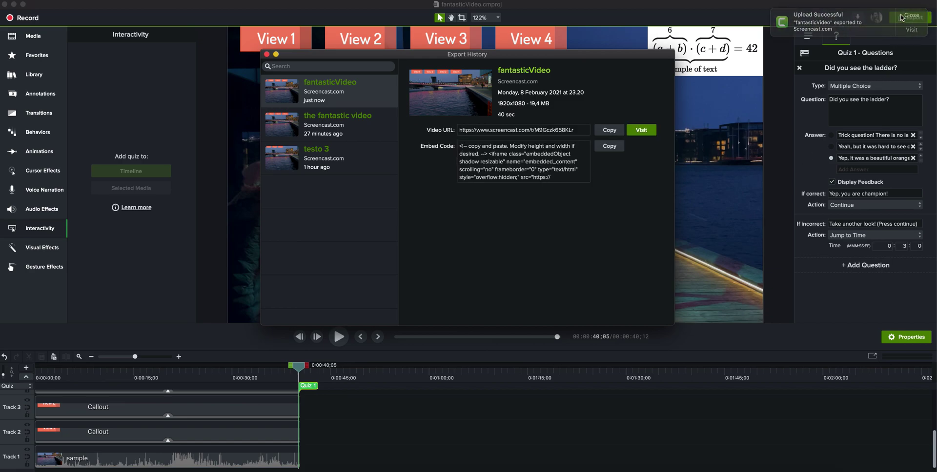
left_click(653, 133)
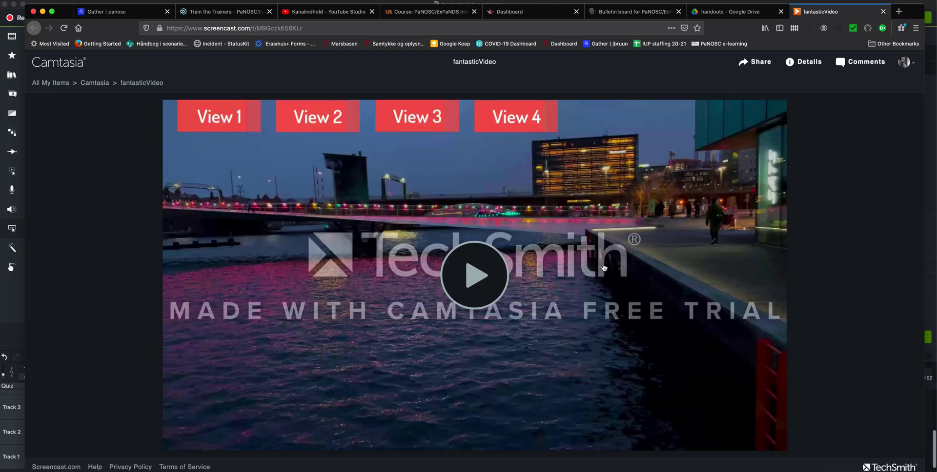
Play the published video, test the View 2 hotspot and skip to the quiz point at the end.
left_click(507, 283)
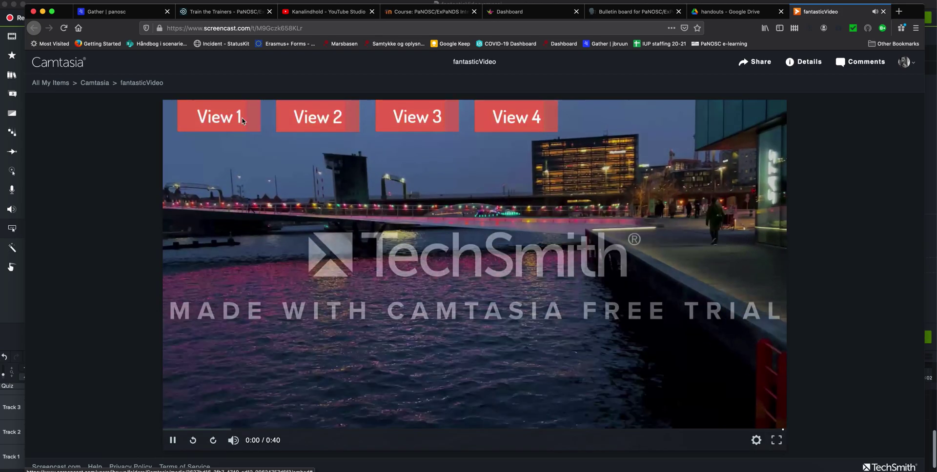
left_click(322, 120)
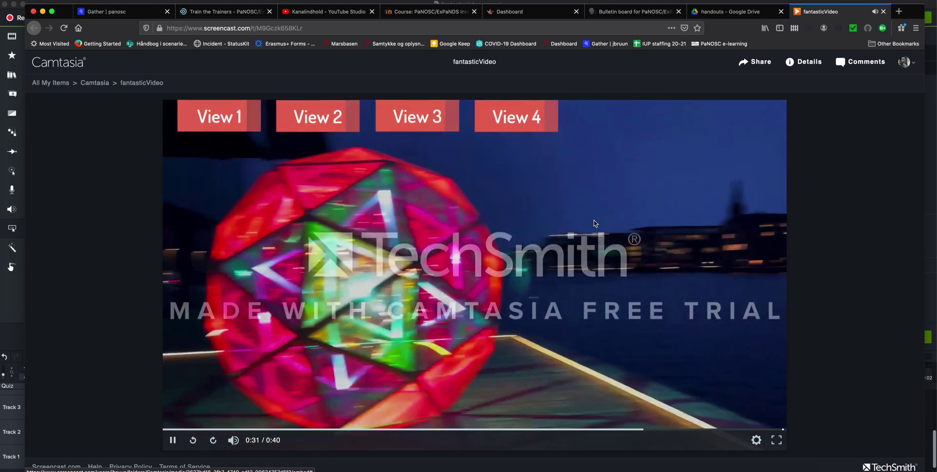
left_click(783, 430)
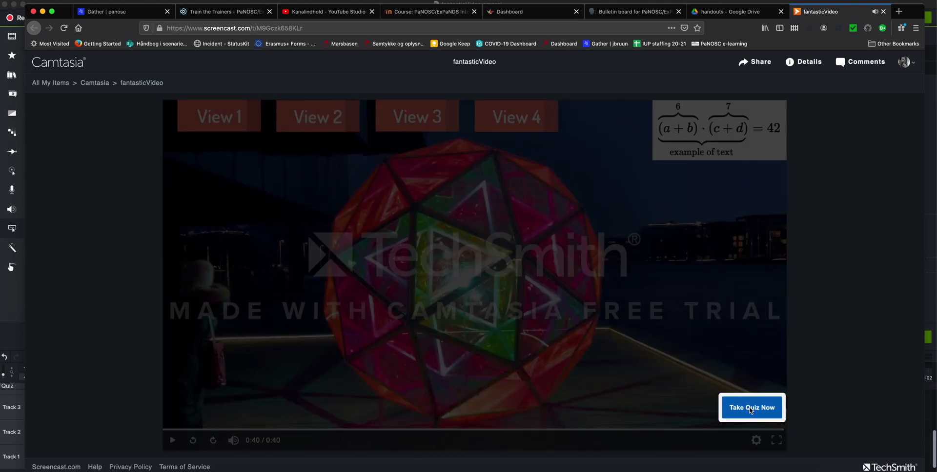
Test the quiz by submitting the answer "Yeah, but it was hard to see on the other side!" and continuing past the feedback.
left_click(752, 408)
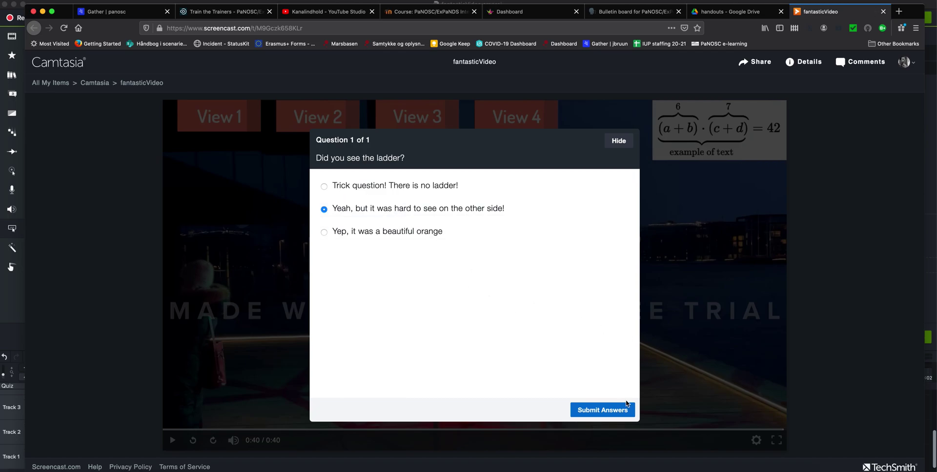
left_click(594, 409)
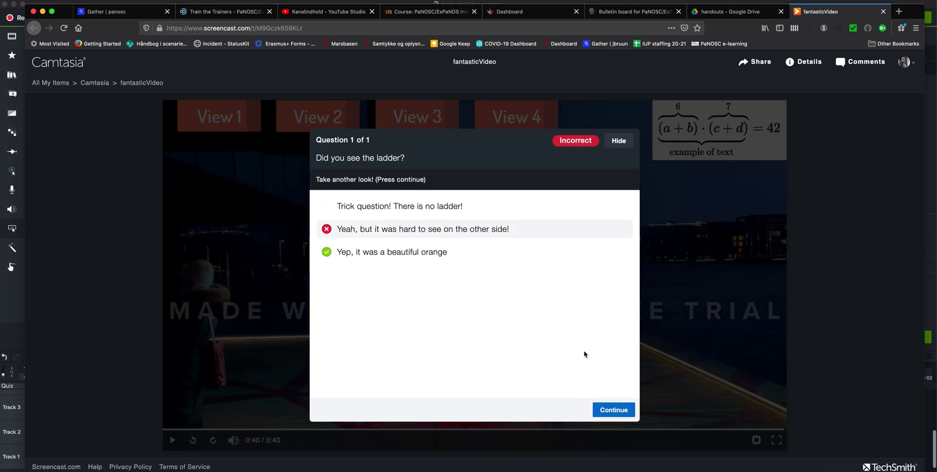
left_click(611, 410)
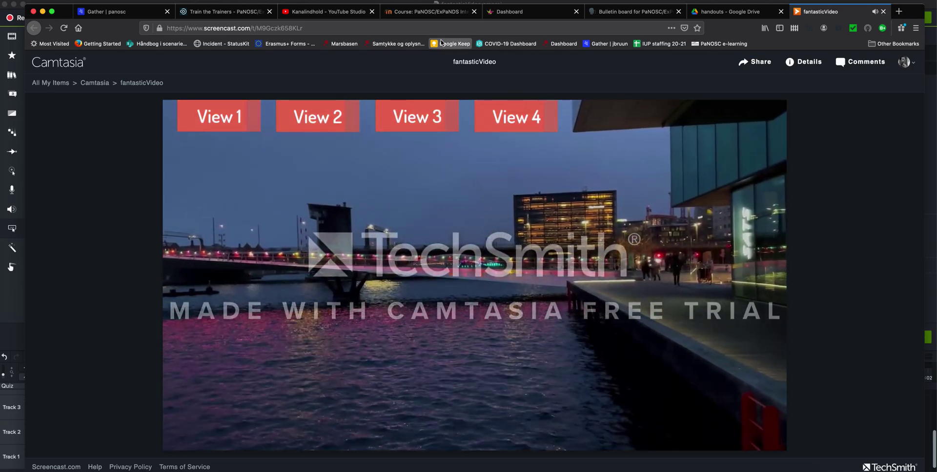
Copy the published video's share URL, then close the Share dialog and the video's page.
left_click(755, 61)
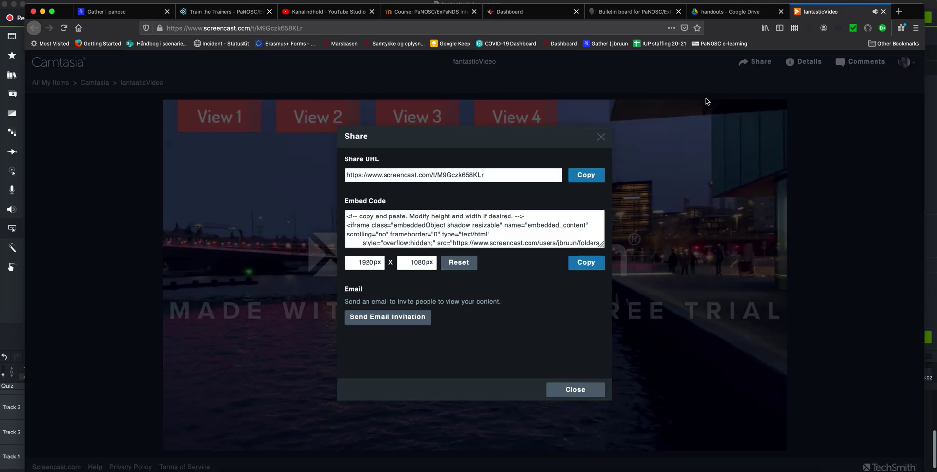
left_click(578, 178)
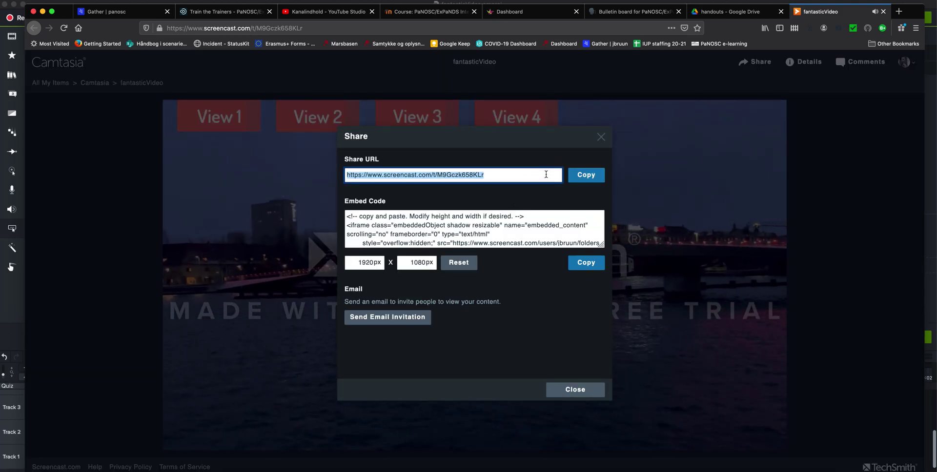
left_click(601, 137)
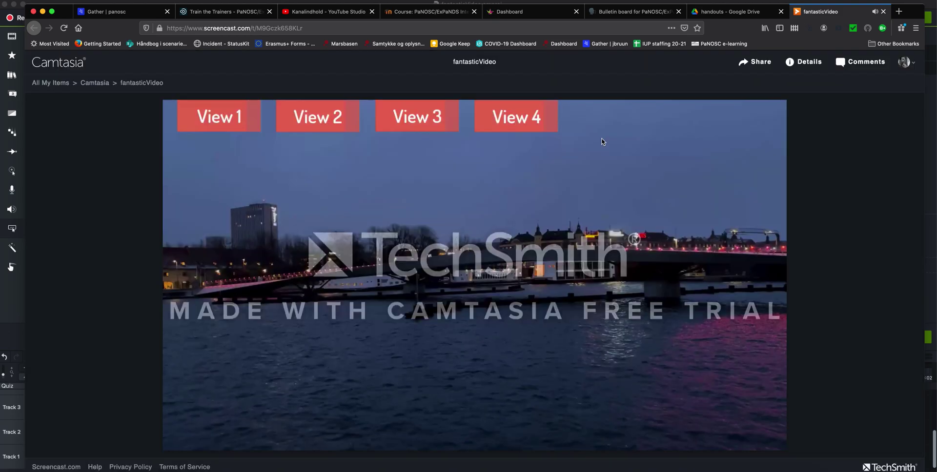
left_click(884, 12)
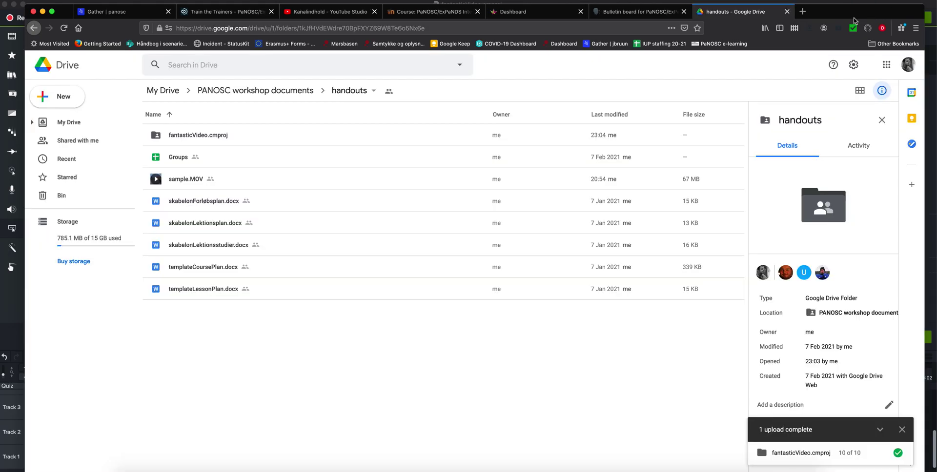
Switch to the PaN-learning course and add a new URL resource to the workspace section containing "Make a video lecture".
left_click(428, 14)
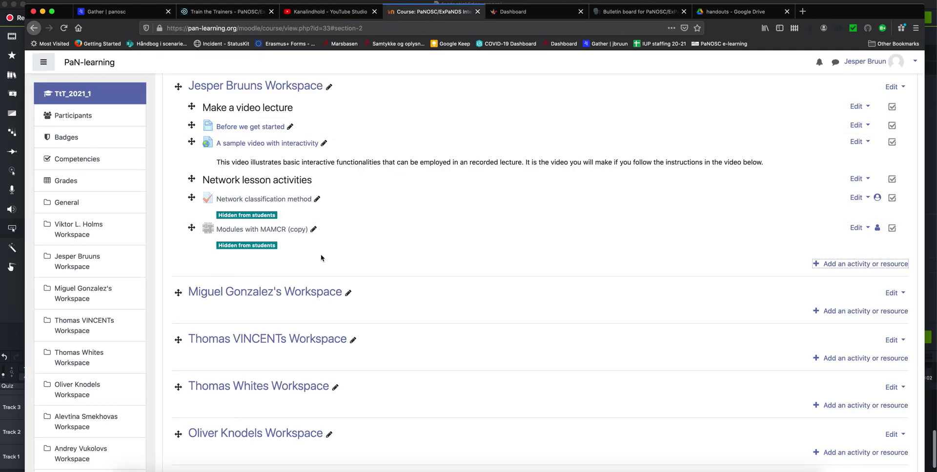
left_click(857, 264)
scroll(428, 299, "down", 5)
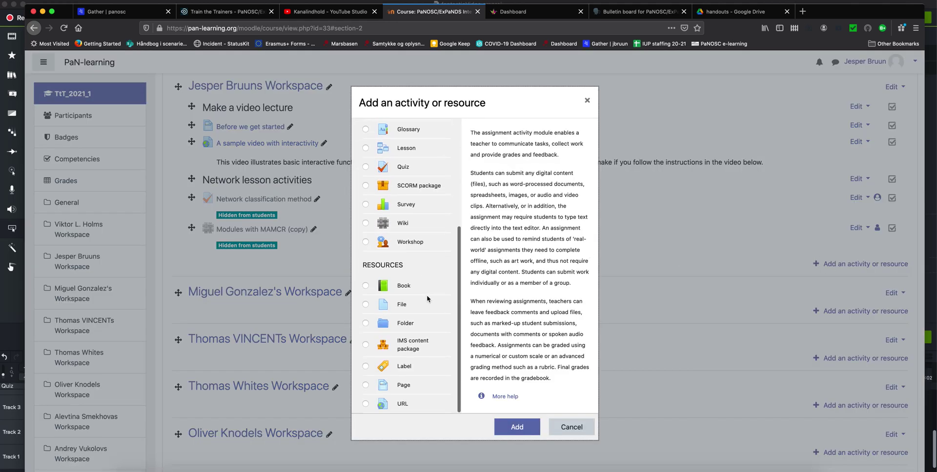
left_click(365, 404)
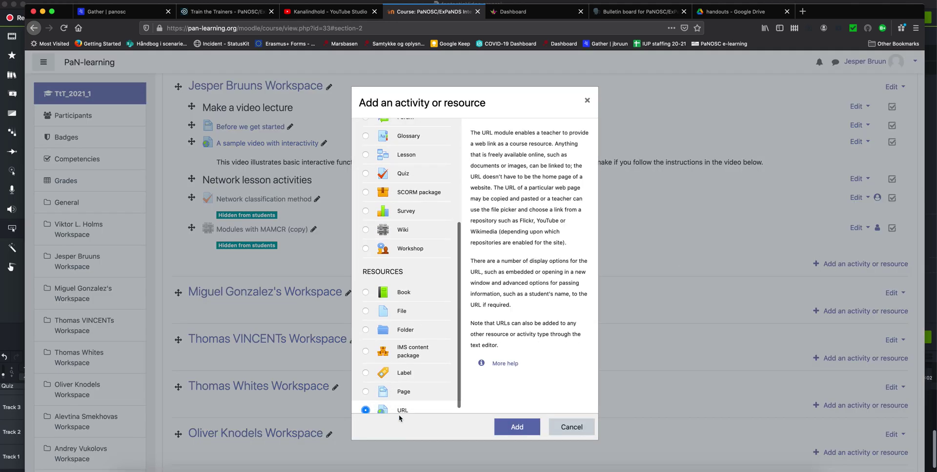
left_click(531, 432)
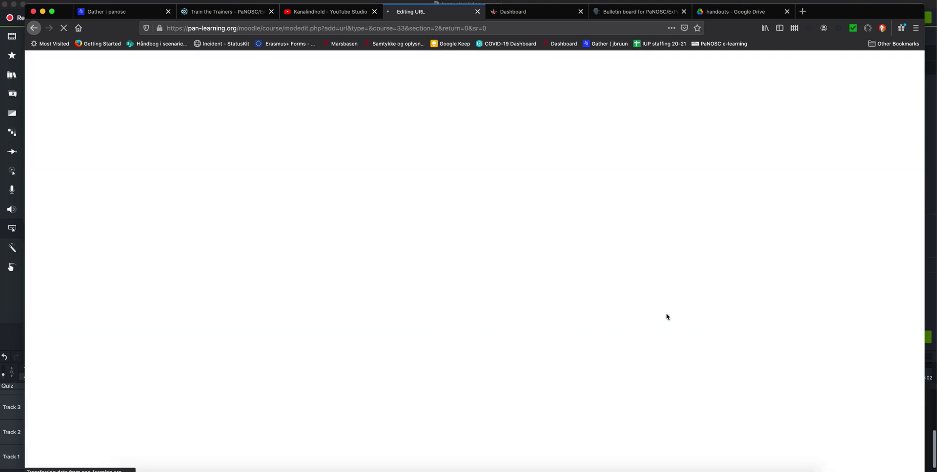
Name the URL resource "Fanastic video", paste the copied Screencast link as its external URL and enter the description "Her eyou go".
left_click(420, 215)
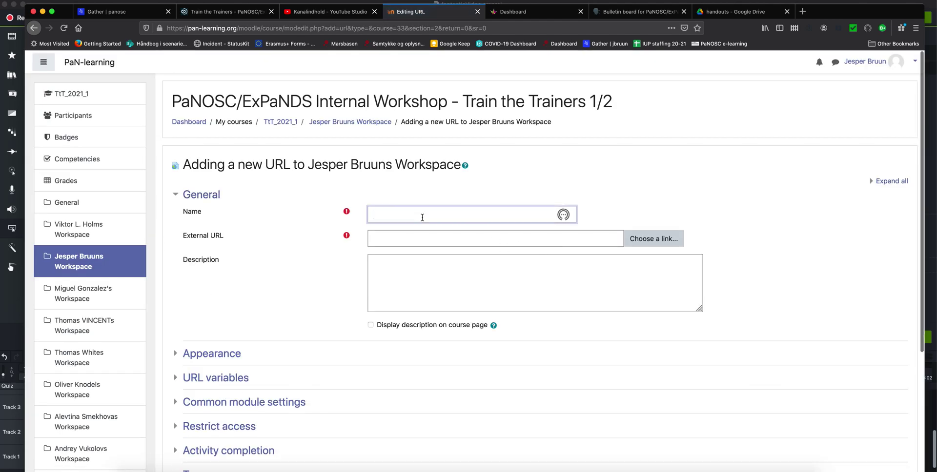
type("Fanastic video")
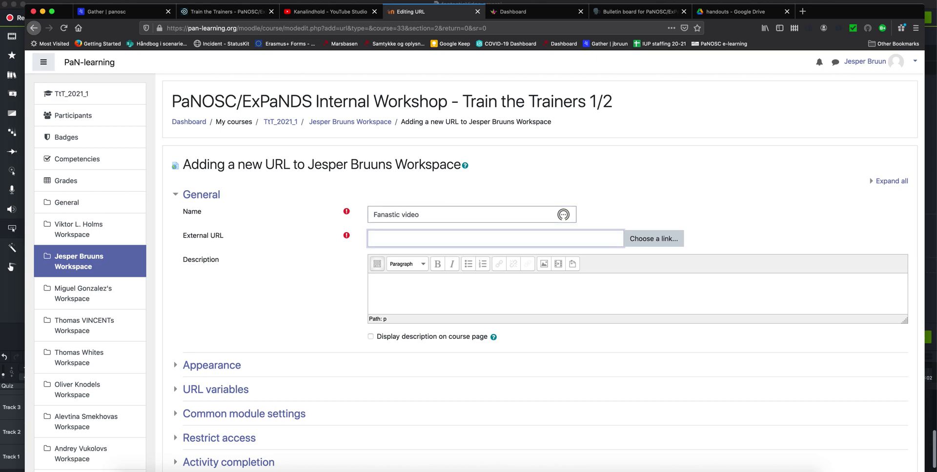
key("super+v")
left_click(440, 300)
type("Her eyou")
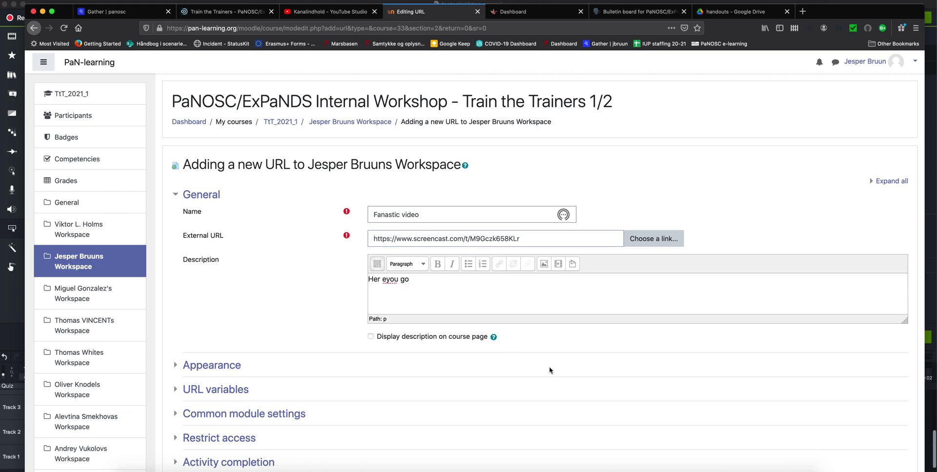
Save and display the new URL resource, and return to the course page.
scroll(549, 370, "down", 4)
left_click(498, 361)
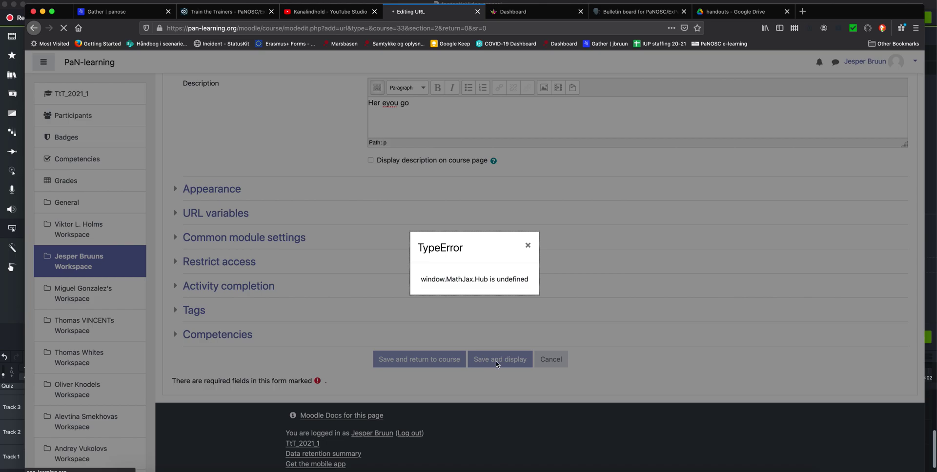
left_click(367, 125)
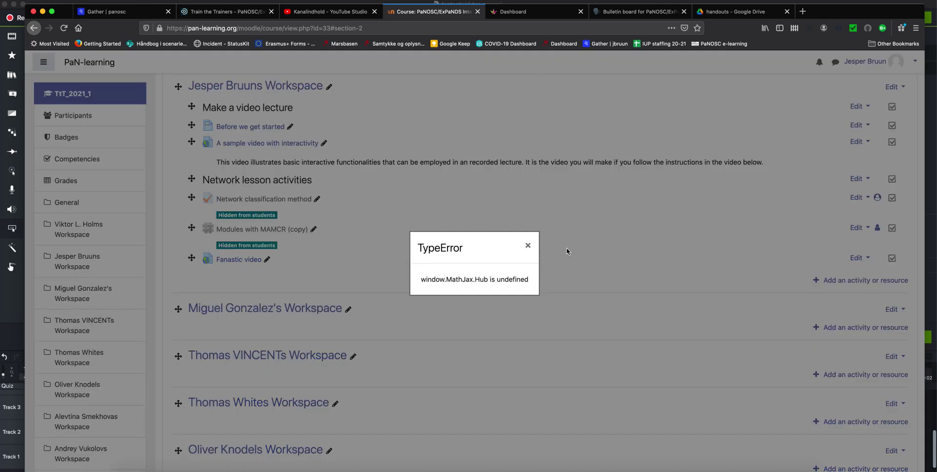
Dismiss the error message, move Fanastic video directly above "Network lesson activities", and test its link before returning to the course.
left_click(555, 254)
left_click_drag(192, 258, 200, 180)
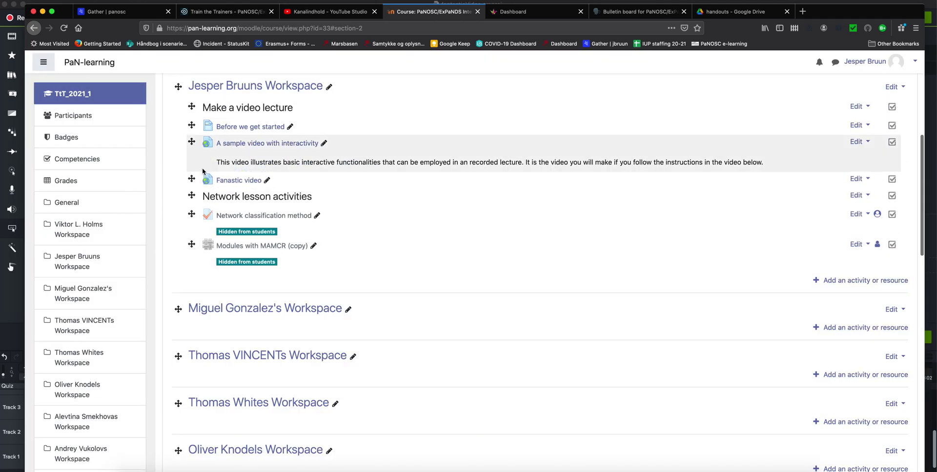
left_click(250, 181)
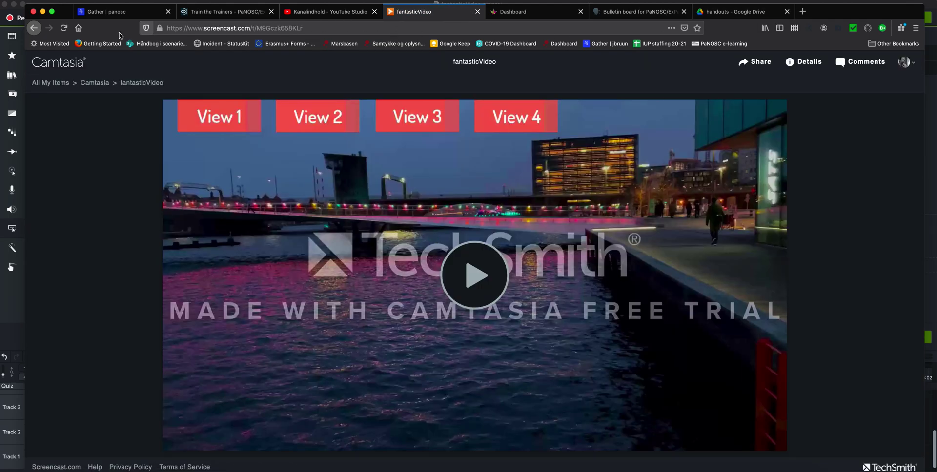
left_click(34, 27)
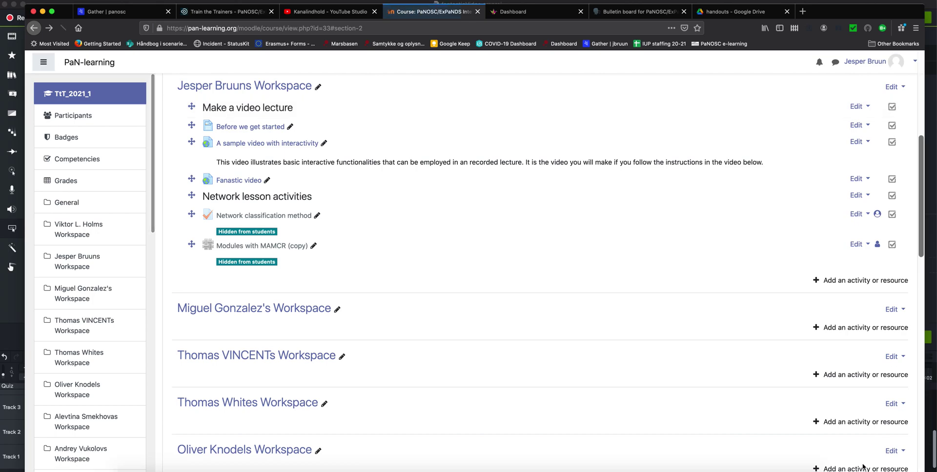